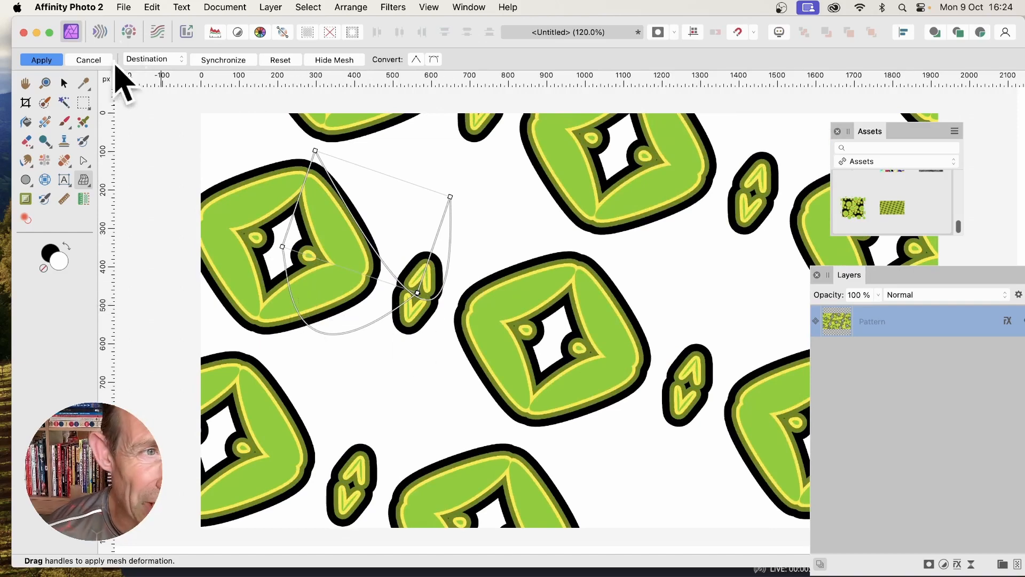
Cancel the open mesh warp and scale the pattern tile down from its upper-left corner with the Move tool.
left_click(96, 60)
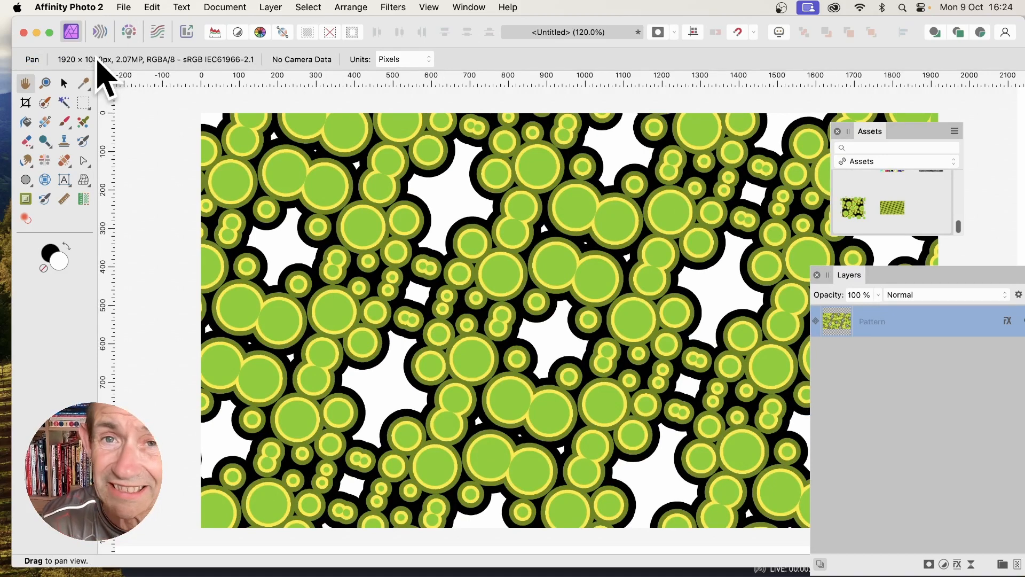
key("v")
left_click_drag(314, 153, 356, 207)
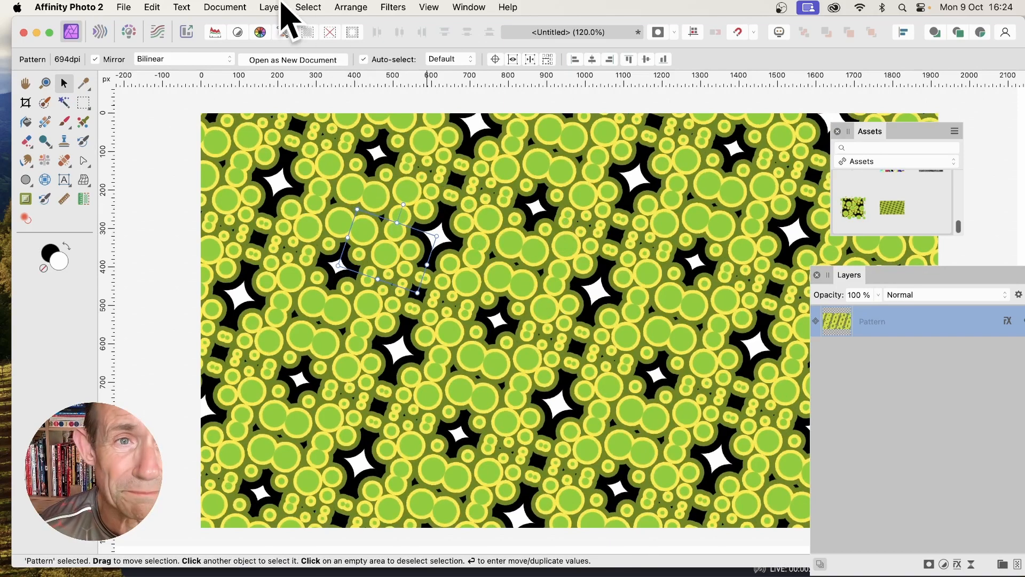
Rasterise the pattern layer without preserving its layer effects.
left_click(278, 8)
mouse_move(358, 564)
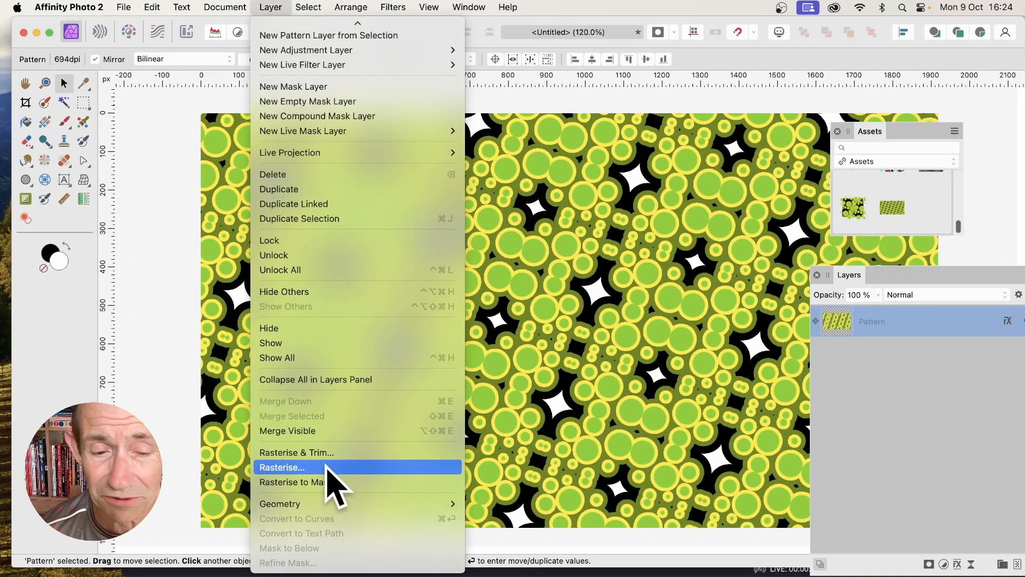
left_click(327, 467)
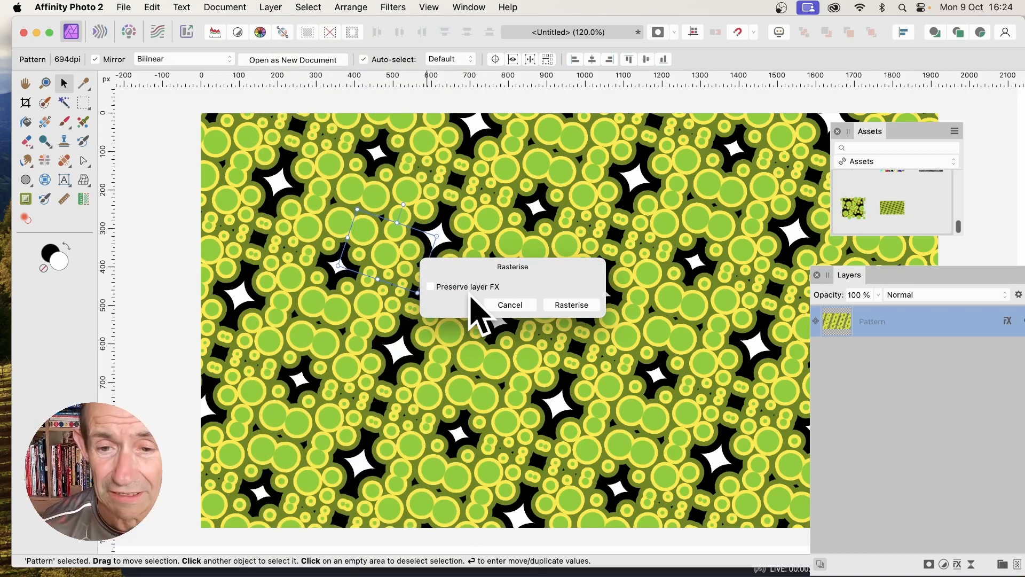
left_click(570, 305)
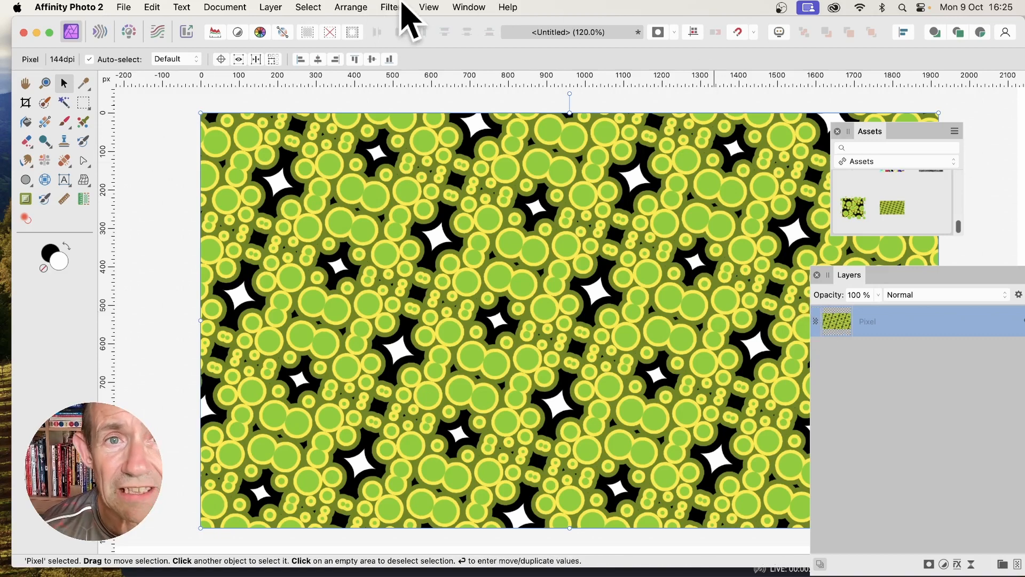
Mesh-warp the pixel layer by curving its upper and lower edges past each other into a twisted sweet-wrapper shape, and apply the warp.
left_click(396, 7)
mouse_move(398, 57)
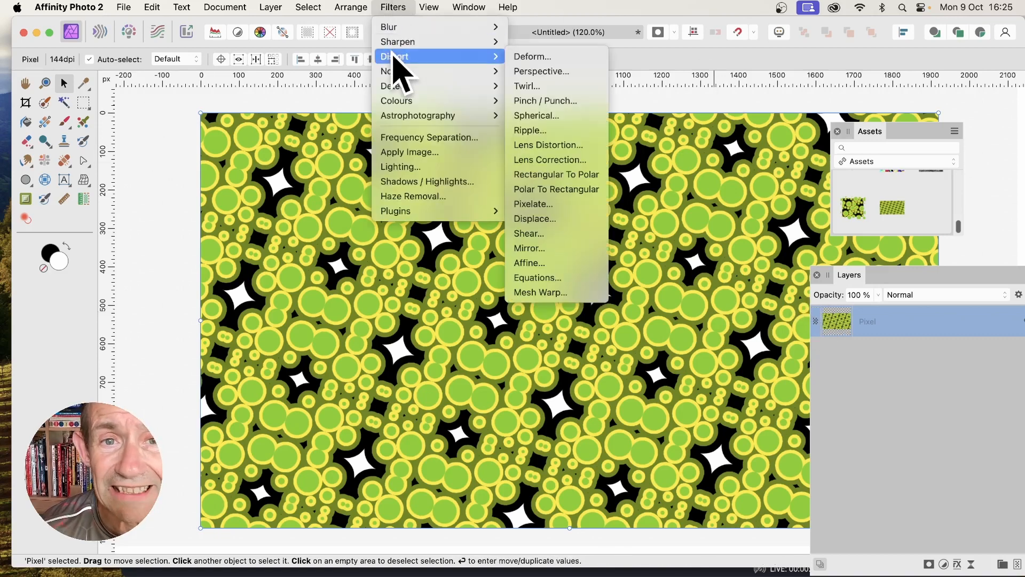
left_click(567, 292)
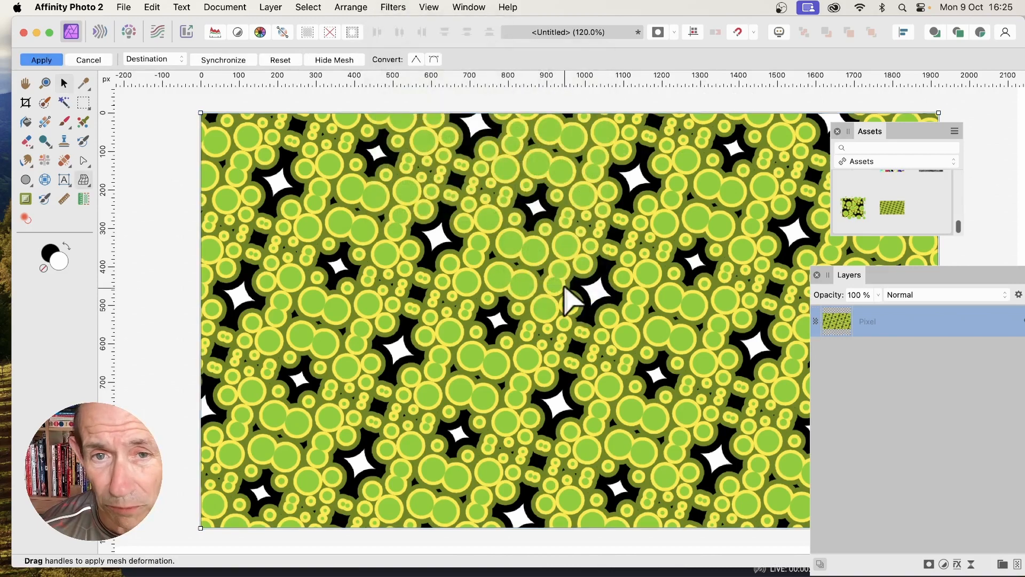
left_click_drag(521, 120, 519, 321)
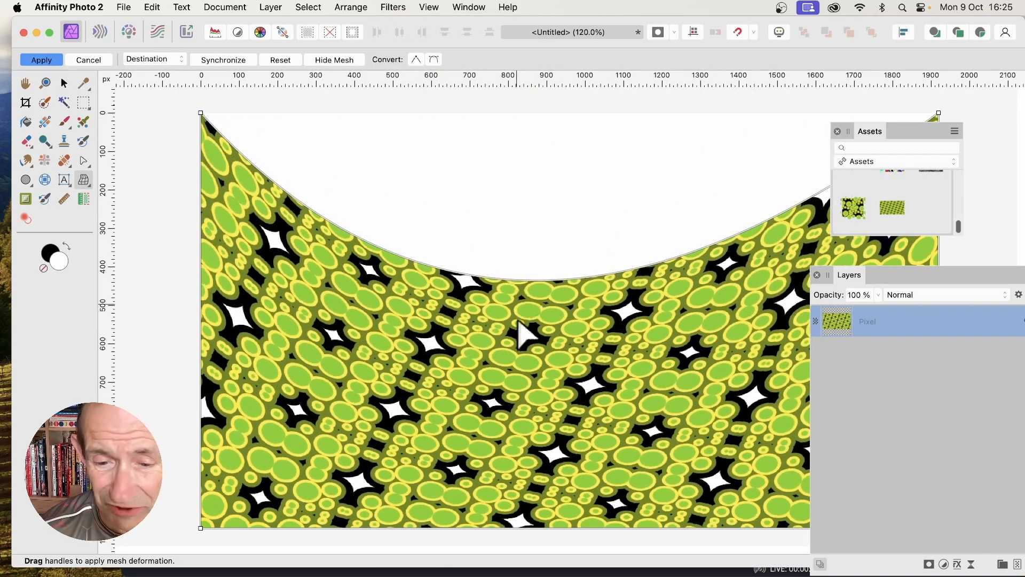
left_click_drag(542, 528, 522, 126)
left_click_drag(554, 278, 537, 477)
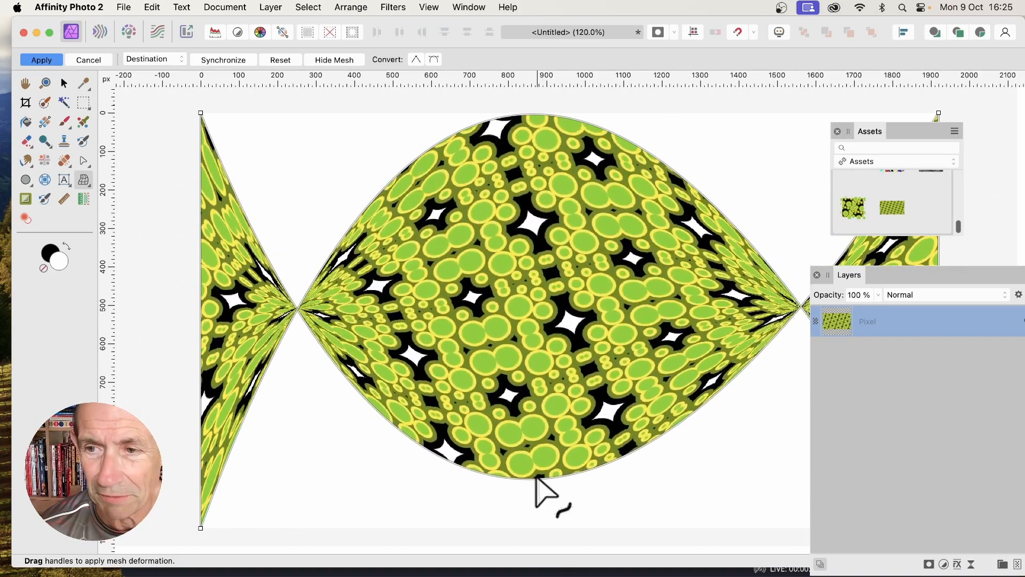
left_click_drag(899, 279, 960, 368)
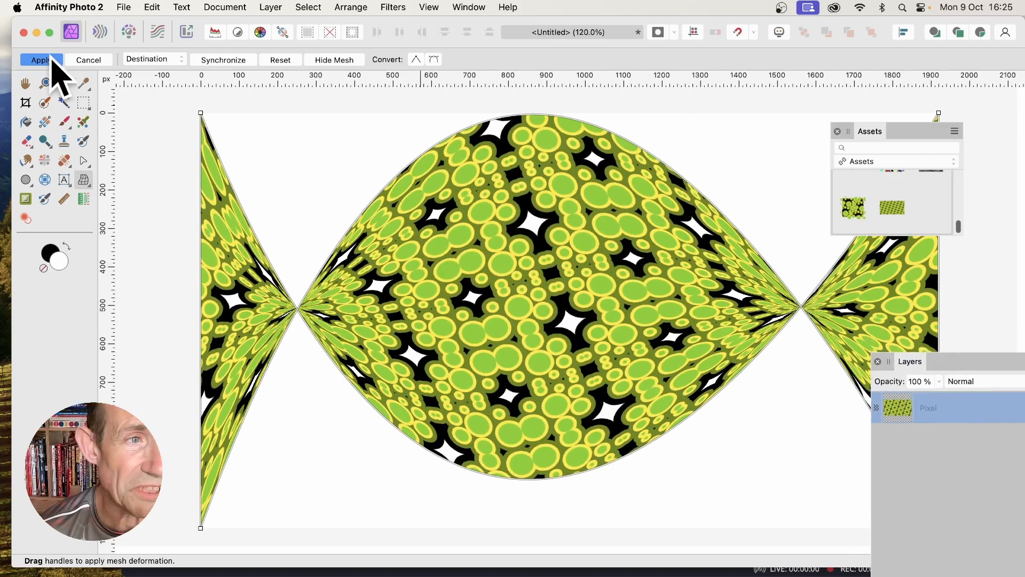
left_click(52, 60)
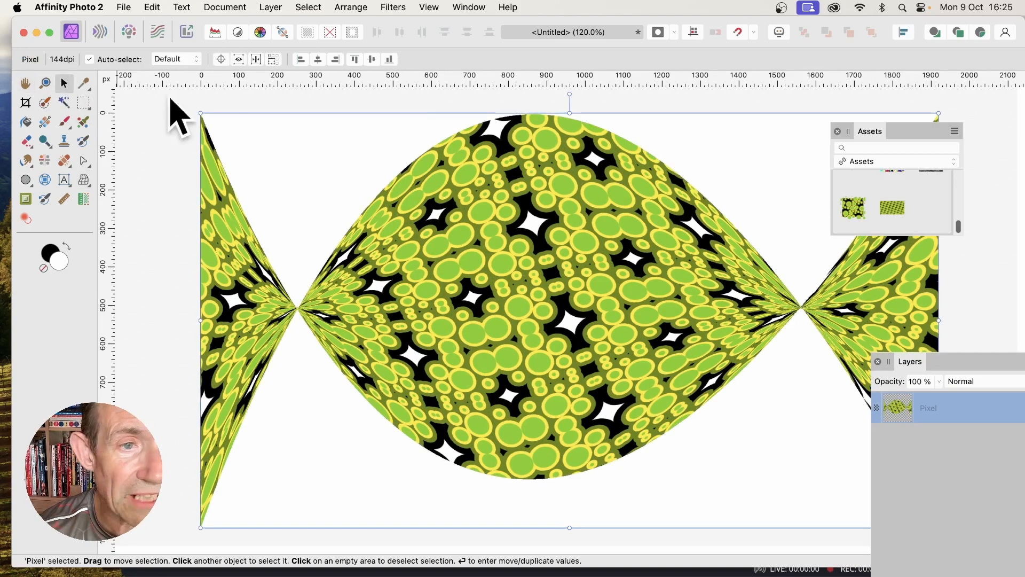
Scale the warped layer proportionally to about 1564.5 × 878.4 px and move it up and left, inside the canvas edges.
left_click_drag(202, 118, 342, 193)
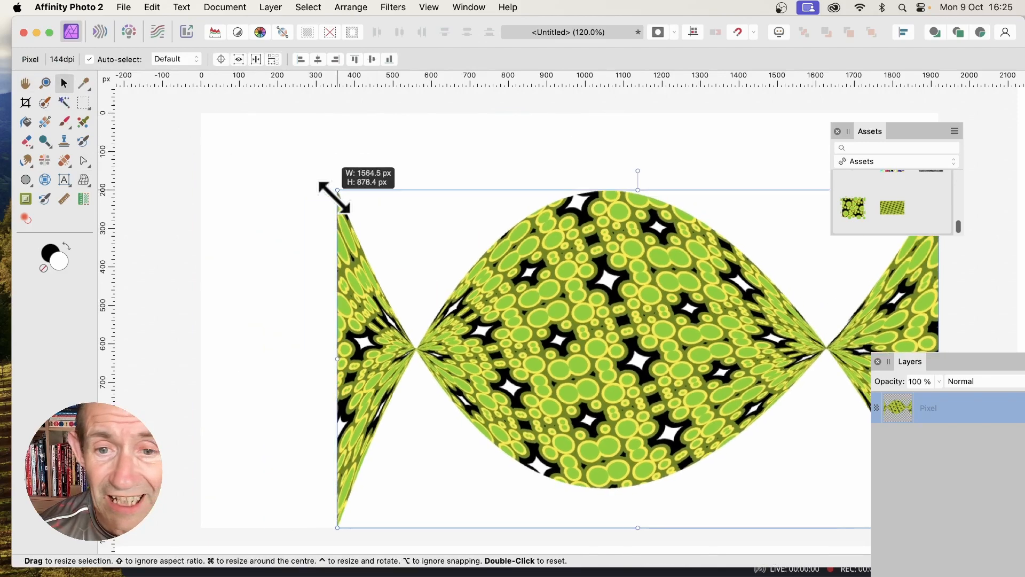
left_click_drag(623, 332, 528, 262)
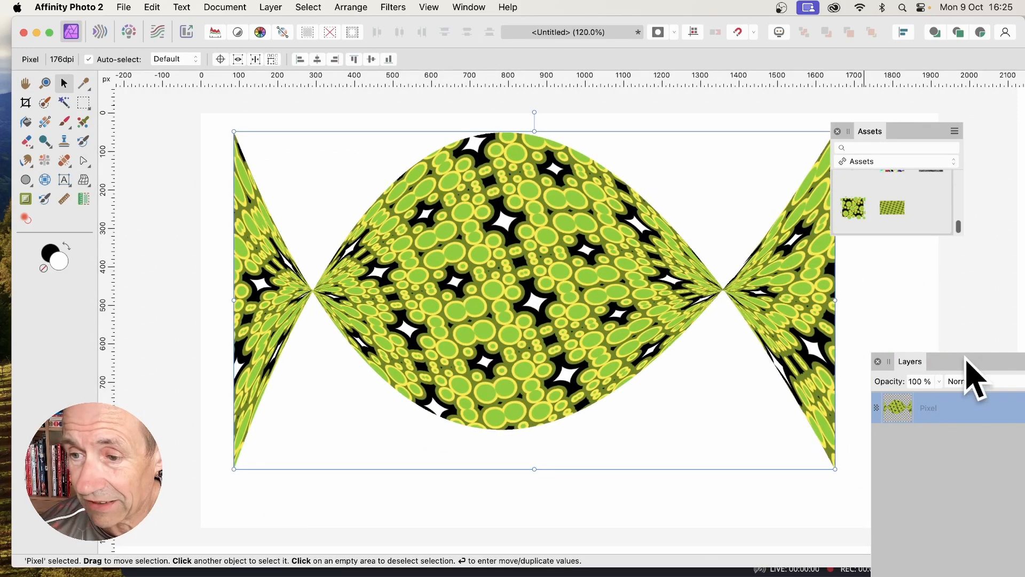
Add an outer shadow to the warped layer with radius 21.6 px, offset 19.5 px and intensity 71%.
left_click_drag(964, 361, 784, 213)
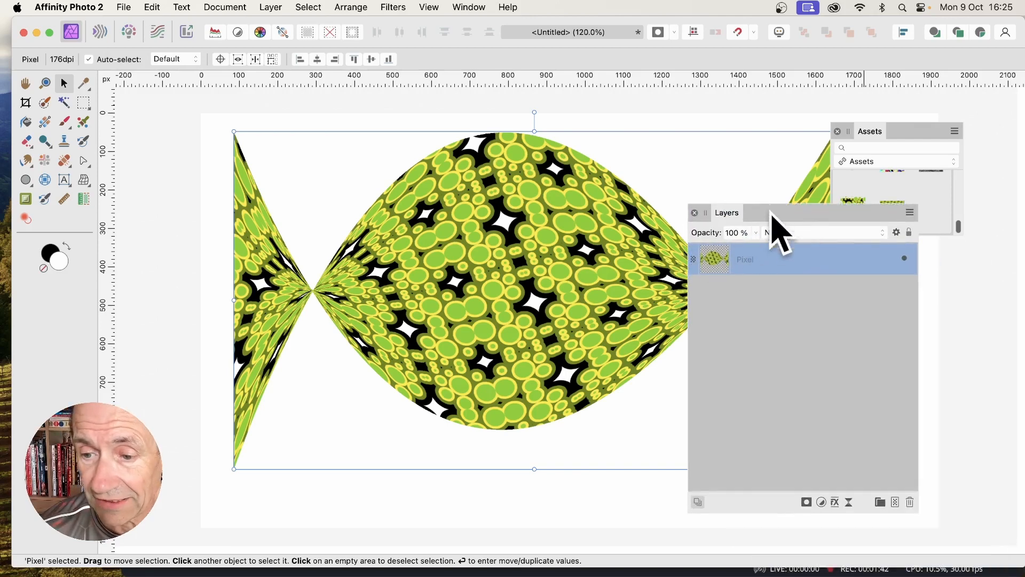
left_click(836, 506)
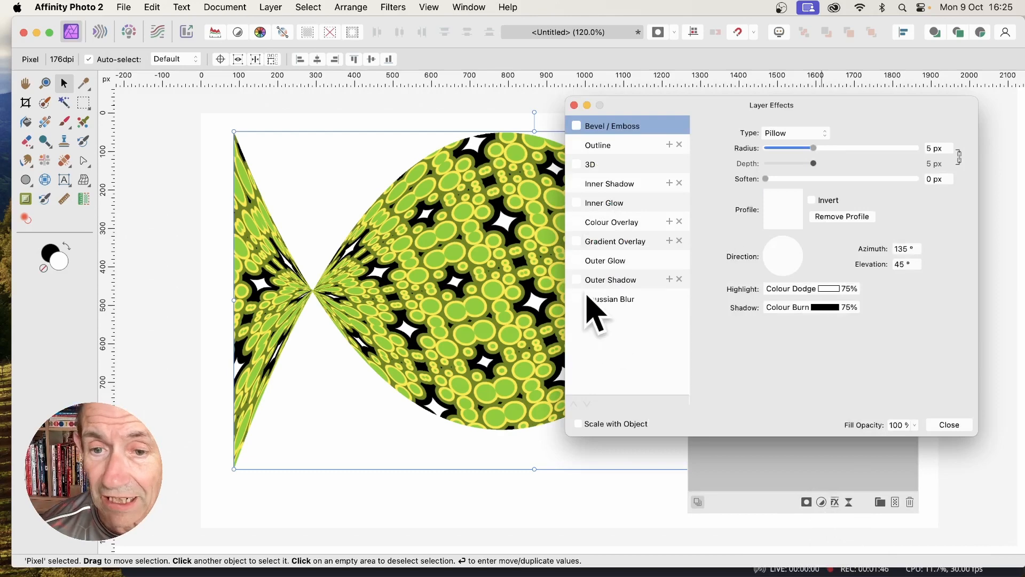
left_click(601, 278)
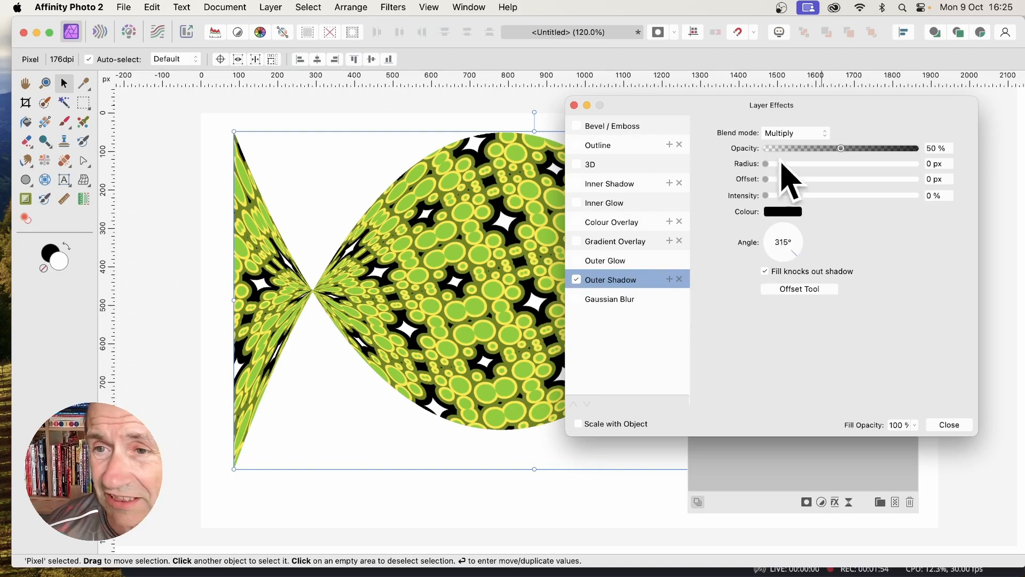
left_click_drag(783, 163, 872, 195)
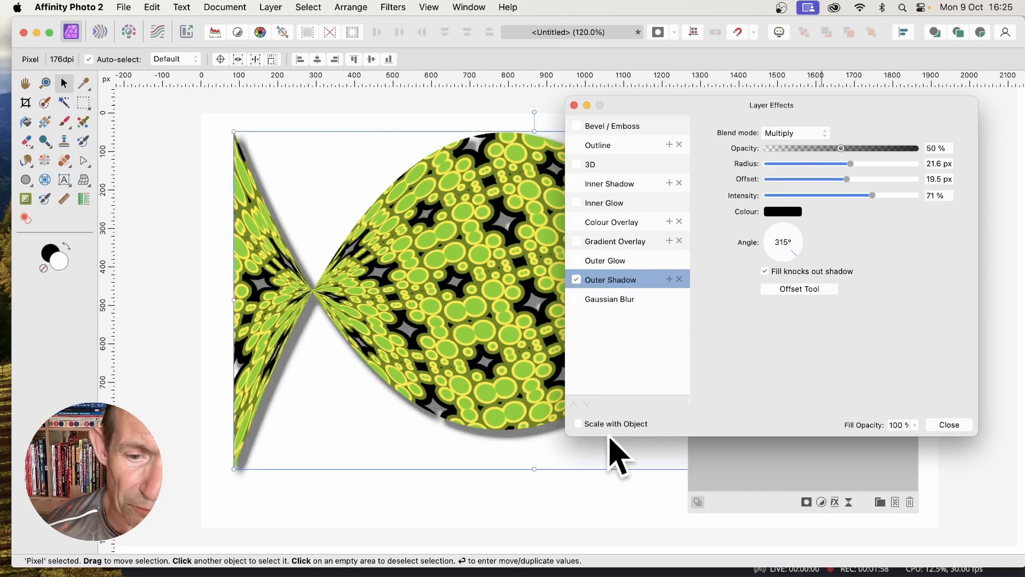
left_click(955, 424)
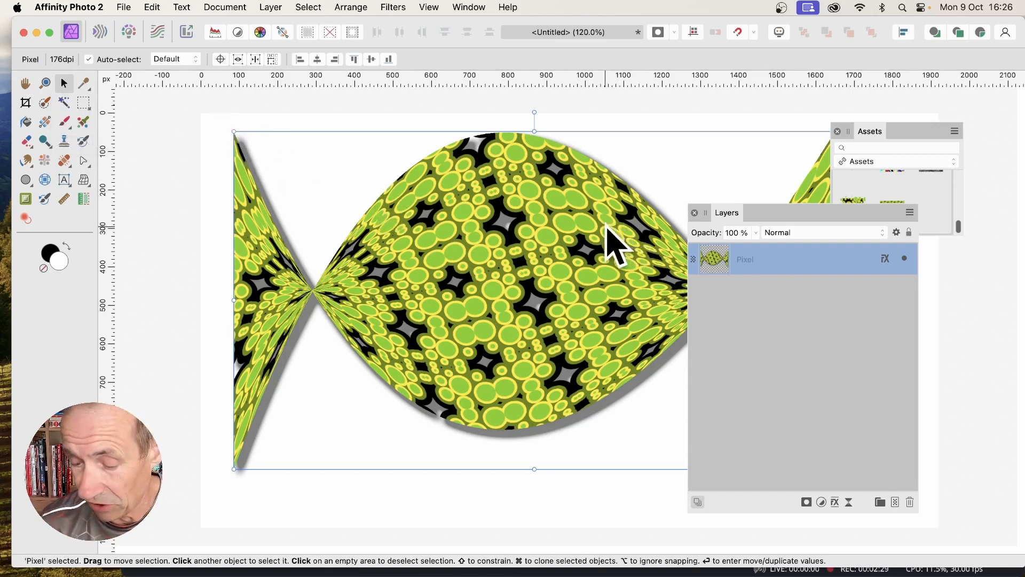
Start a Move / Duplicate on the warped layer with a 10 px vertical offset and duplication enabled.
key("Return")
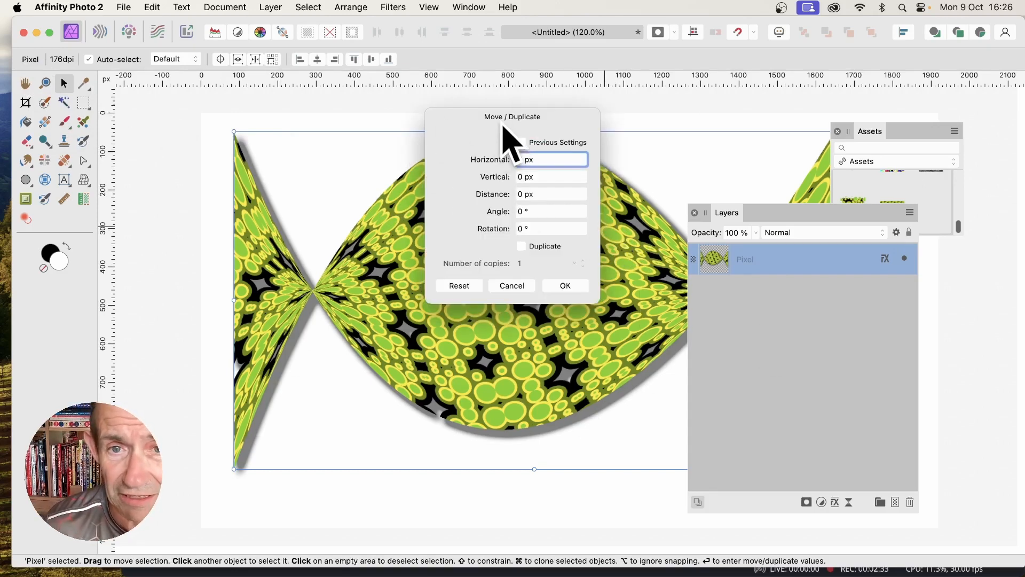
left_click_drag(504, 126, 663, 144)
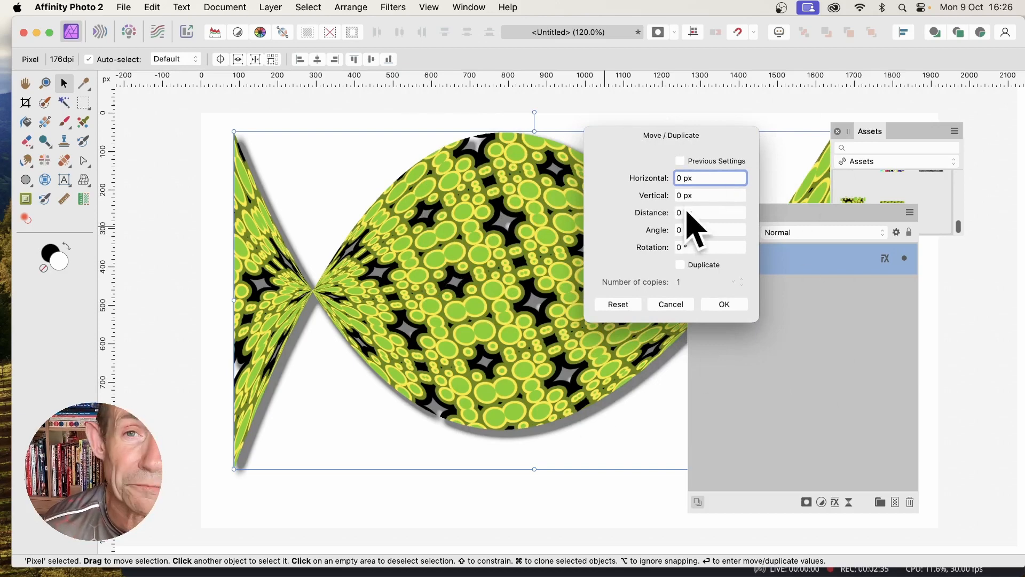
key("Tab")
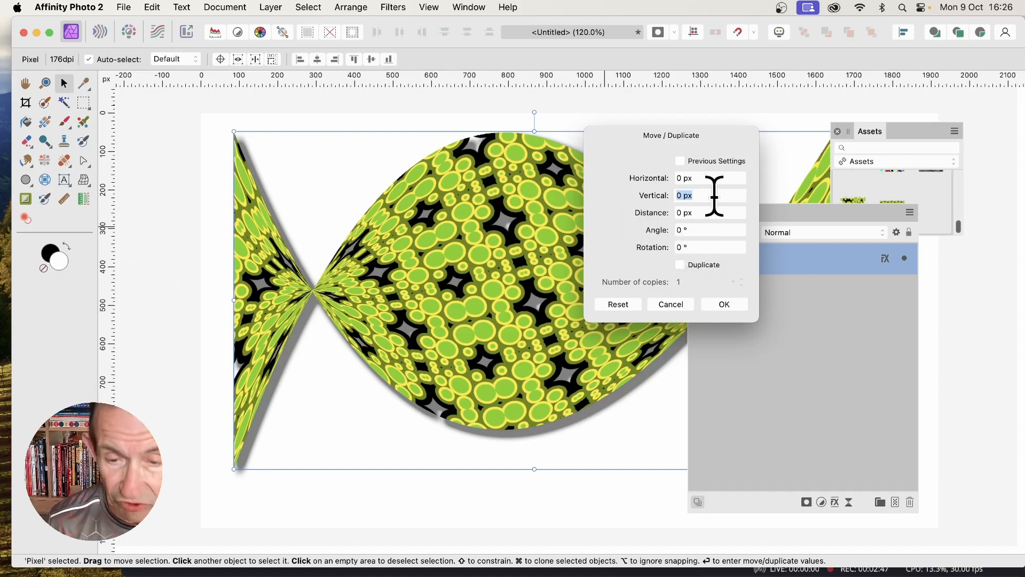
type("10")
key("Tab")
left_click(679, 264)
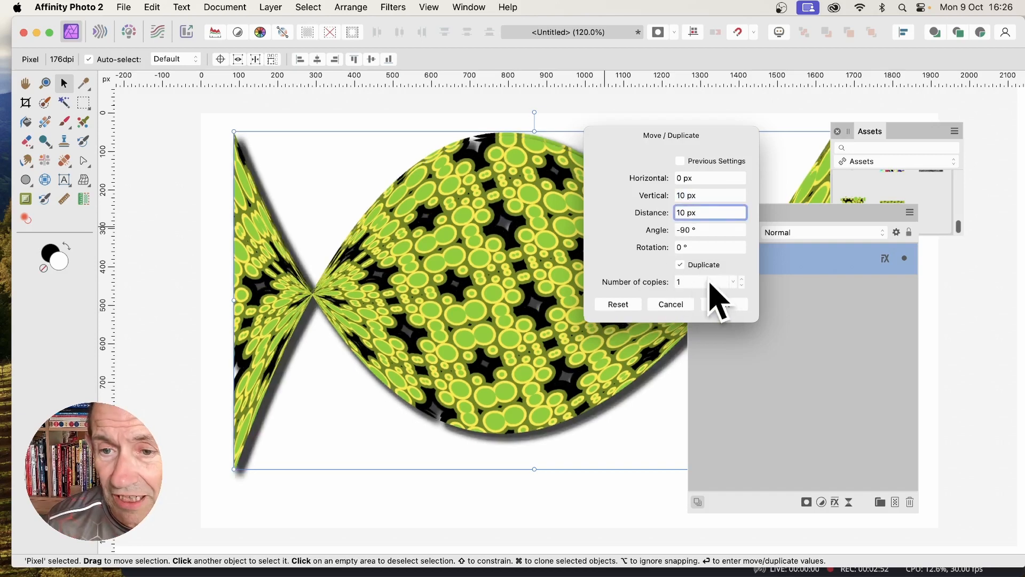
Raise the number of copies to 19.
left_click(741, 278)
left_click(742, 278)
left_click(742, 279)
left_click(742, 278)
left_click(742, 279)
left_click(741, 279)
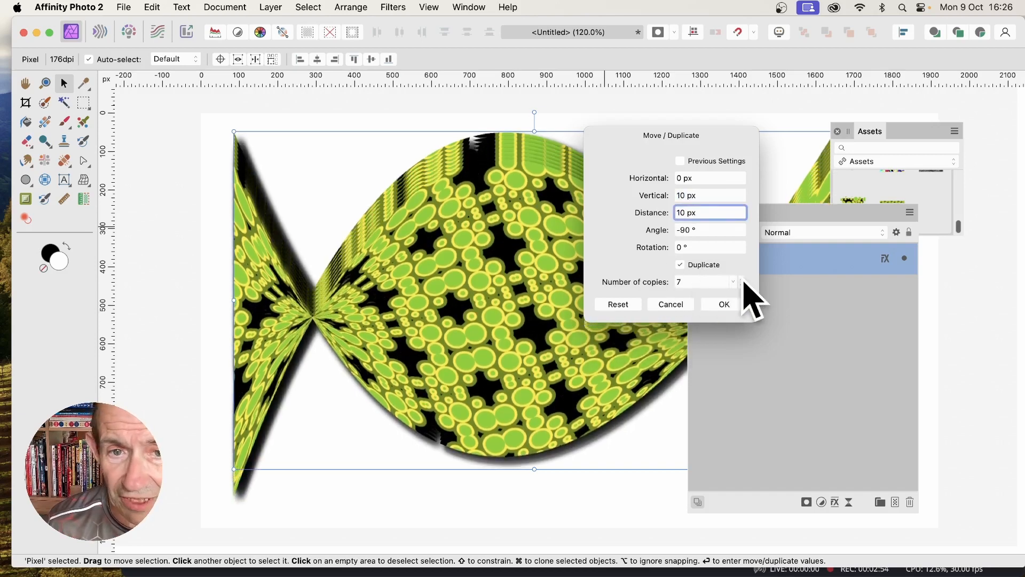
left_click(742, 279)
left_click(742, 279)
left_click(741, 279)
left_click(741, 279)
left_click(741, 278)
left_click(742, 279)
left_click(742, 279)
left_click(742, 279)
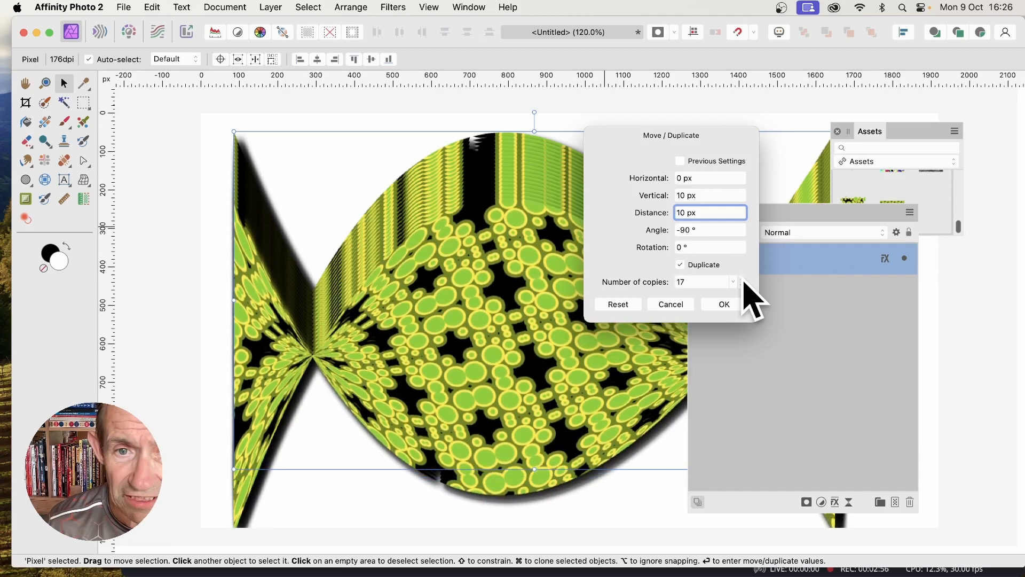
left_click(742, 279)
left_click(741, 279)
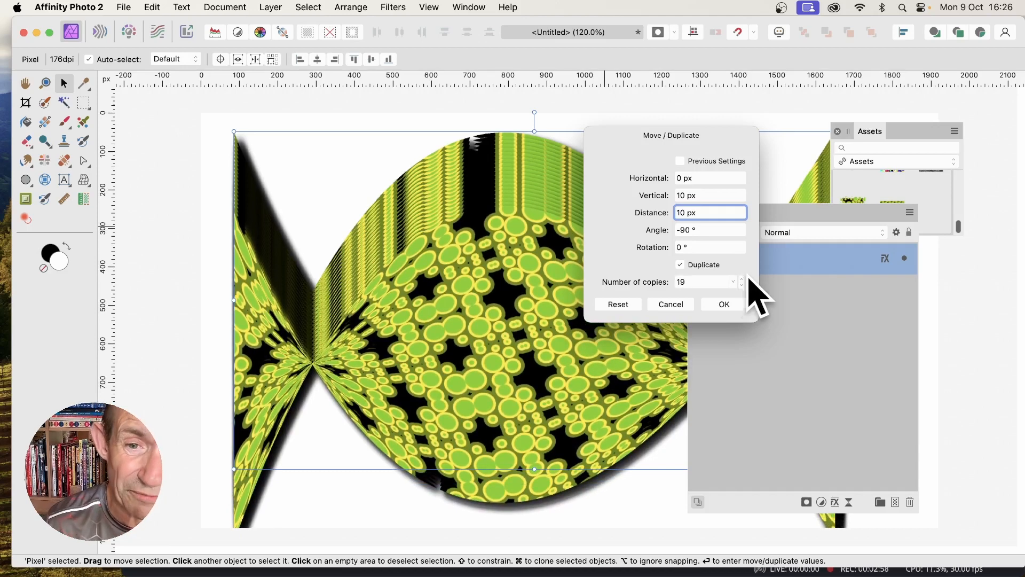
Set the vertical offset to 3 px and the number of copies to 40, and create the duplicates.
left_click_drag(708, 194, 635, 191)
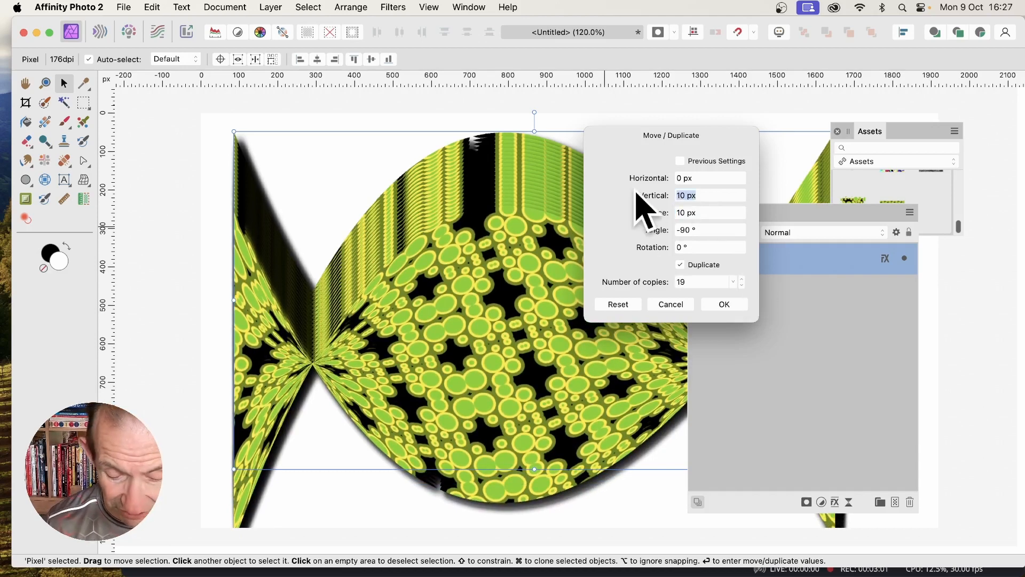
type("3")
key("Tab")
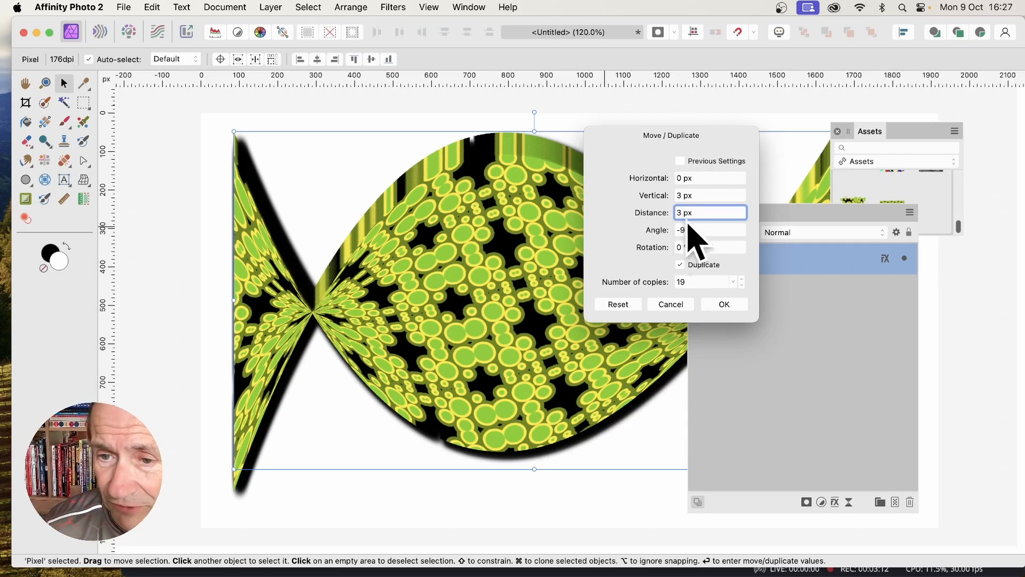
left_click(694, 280)
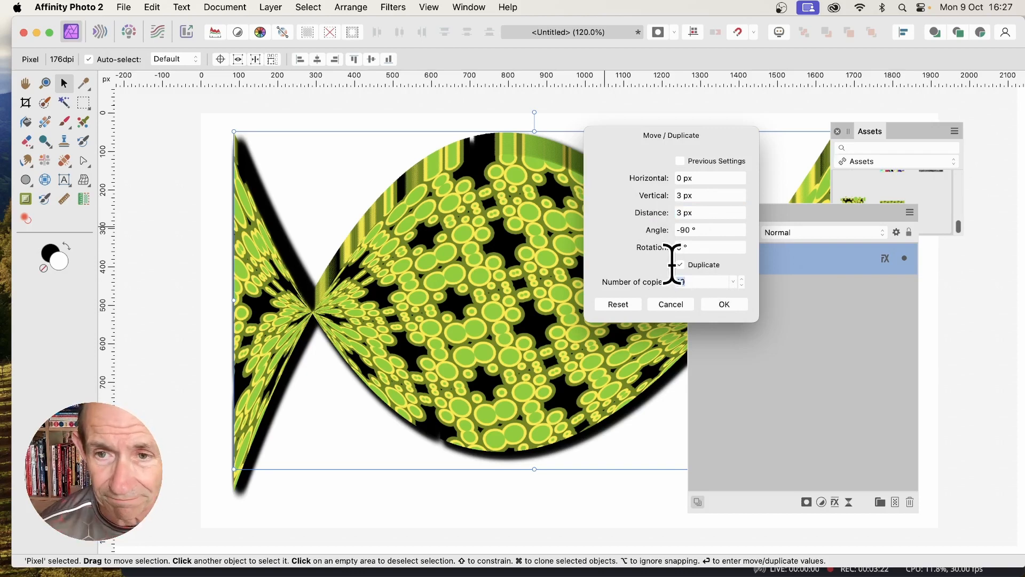
type("40")
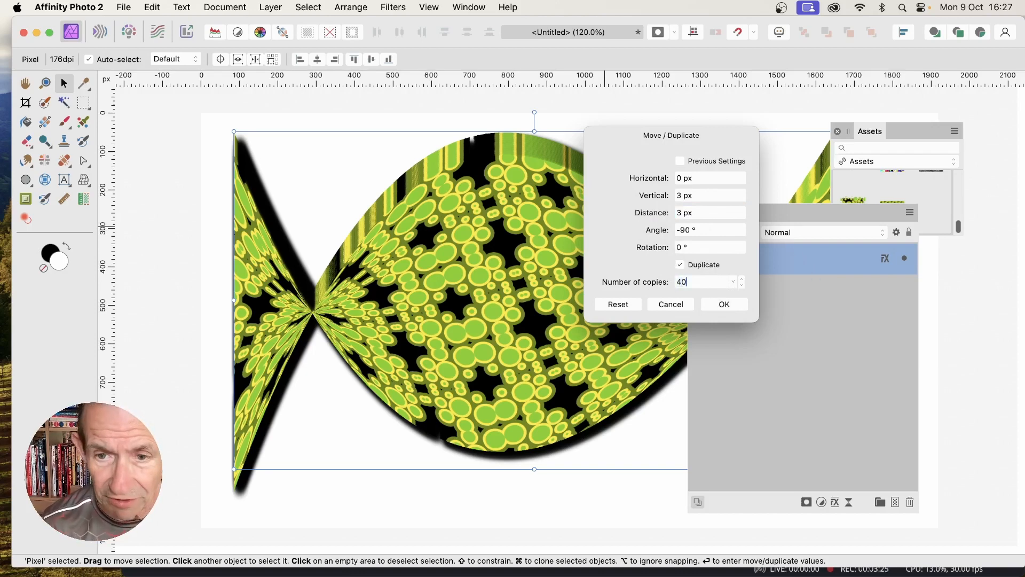
key("Tab")
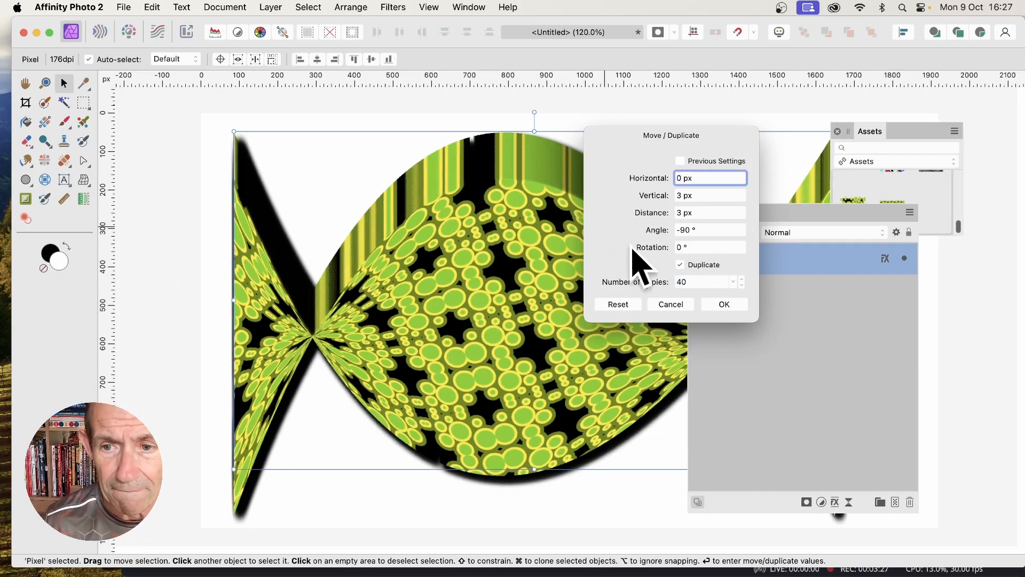
left_click(724, 305)
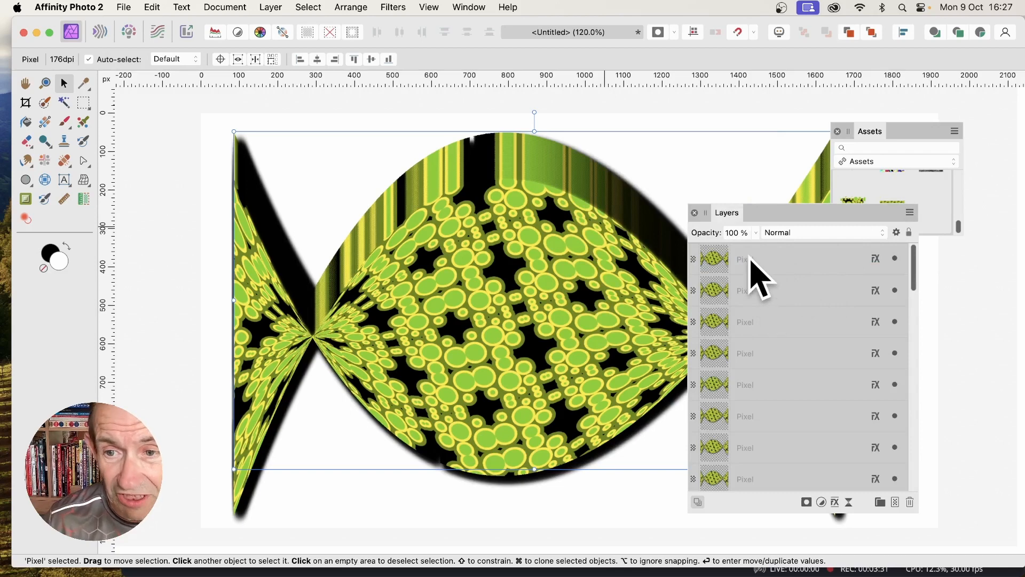
Select the whole stack of duplicated pixel layers, from the first to the last, and group them.
left_click(833, 264)
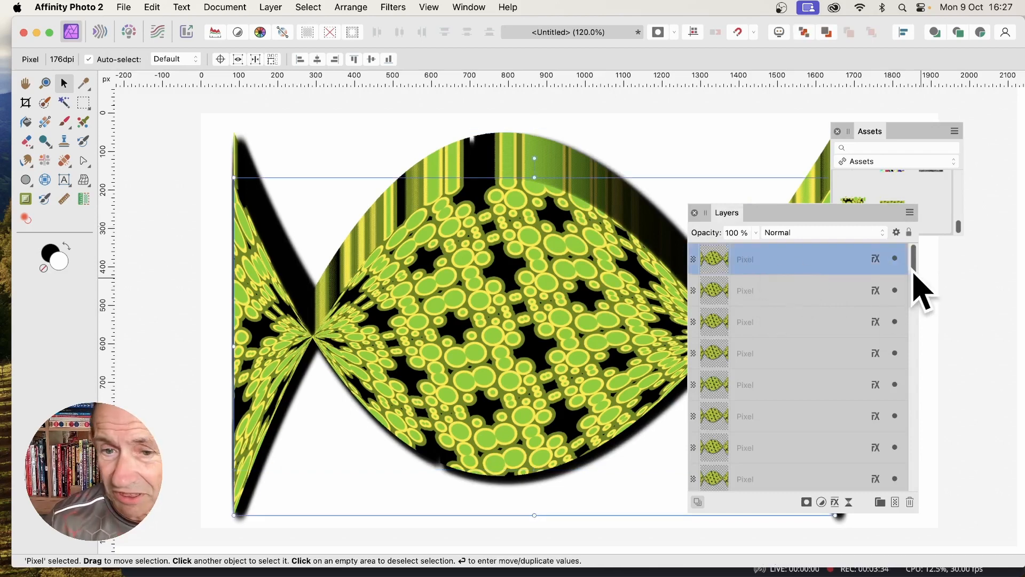
left_click_drag(912, 276, 925, 496)
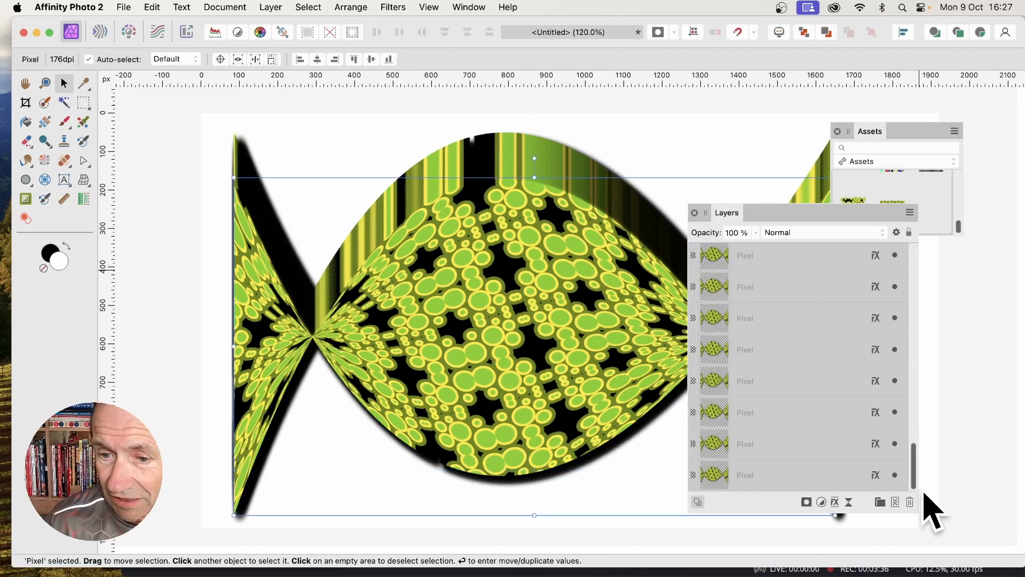
left_click(785, 475, "shift")
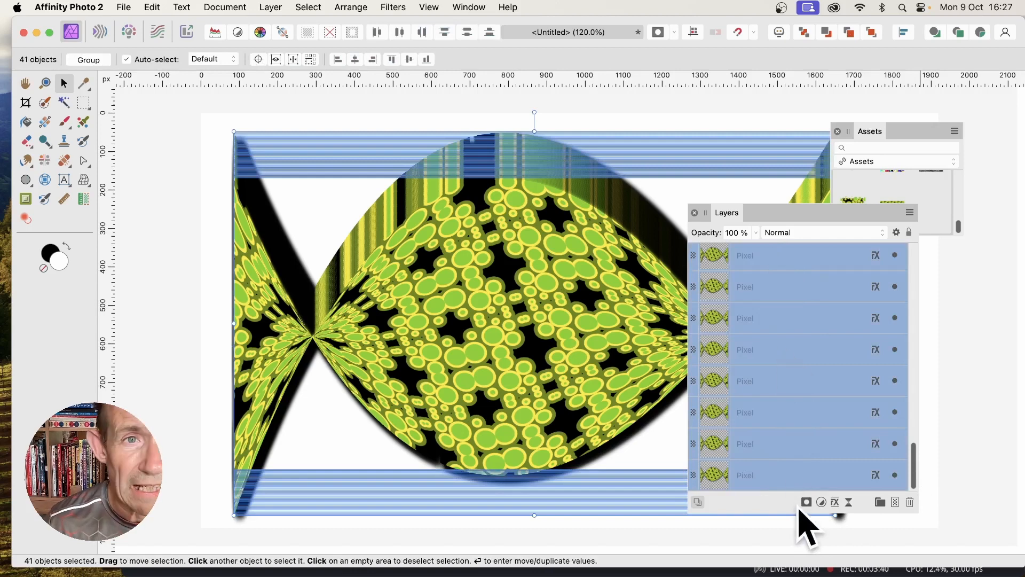
right_click(758, 256)
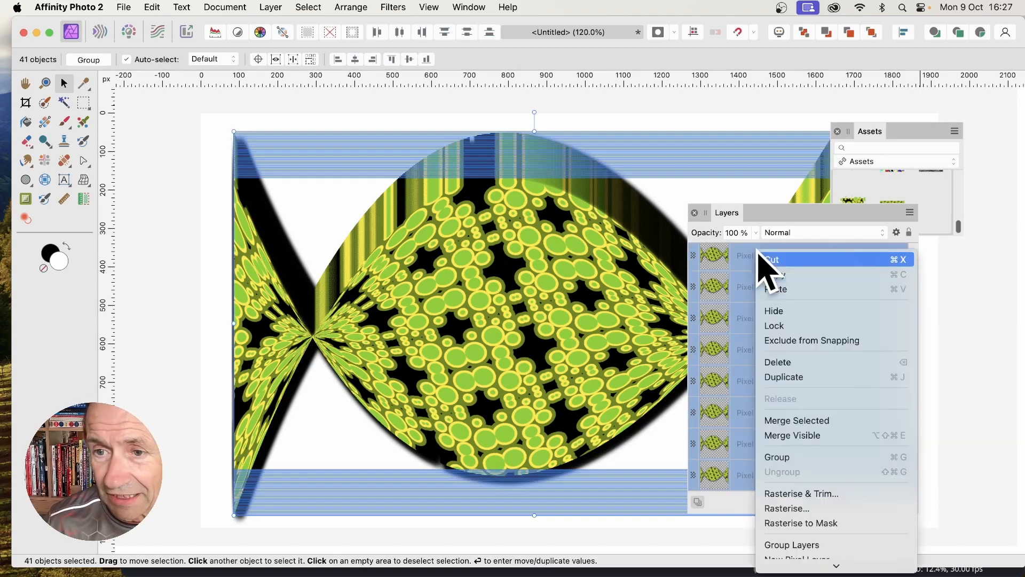
left_click(790, 457)
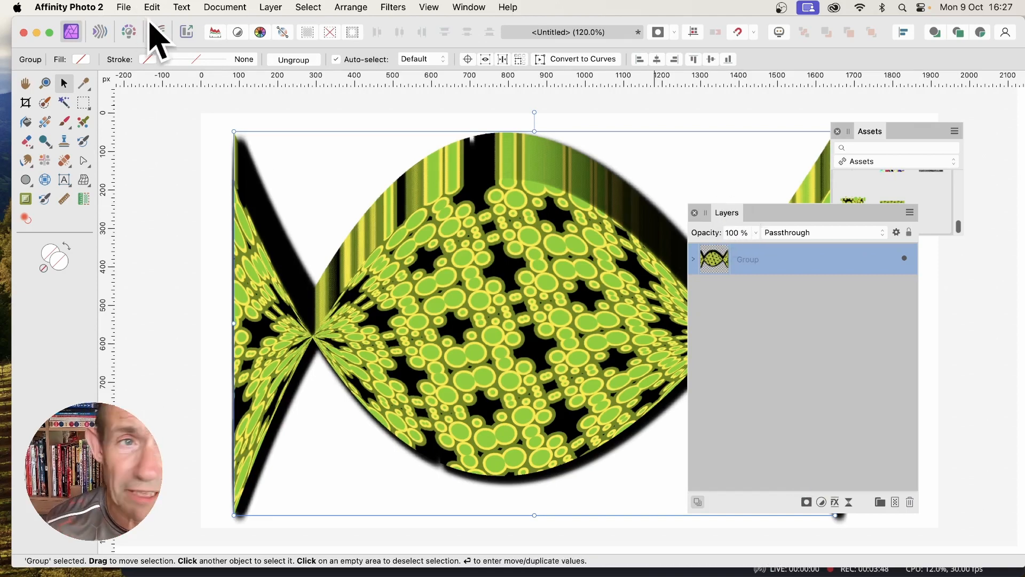
Rasterise the group into a single pixel layer.
left_click(272, 8)
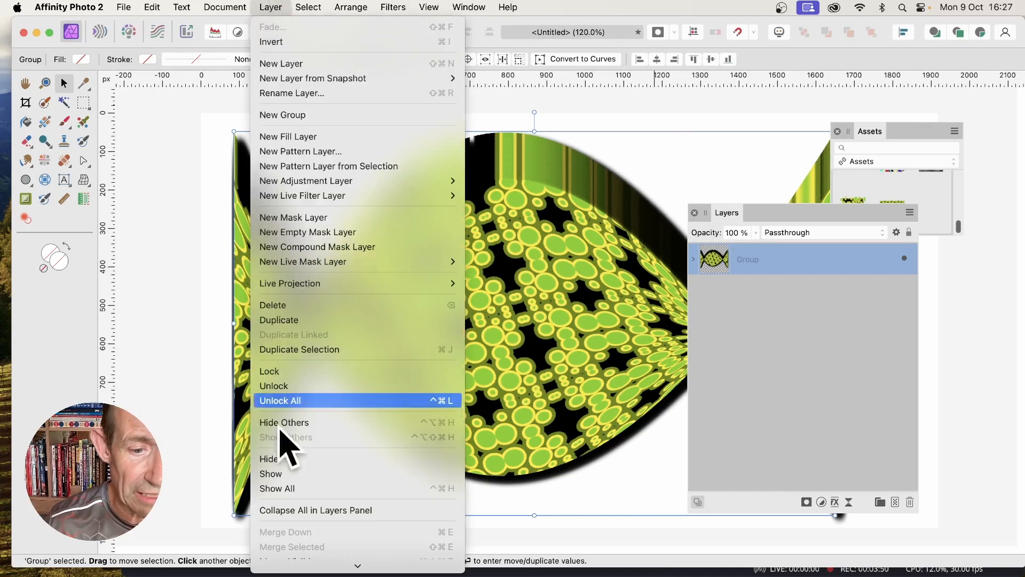
mouse_move(299, 568)
left_click(313, 467)
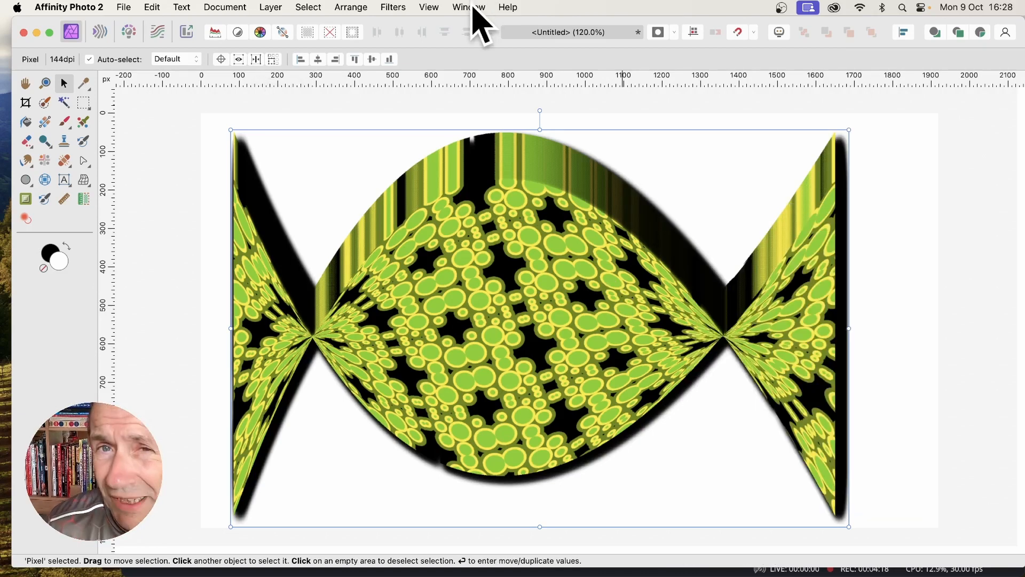
Start the Deform filter on the flattened layer and place six control points along the upper edge of the central arch.
left_click(395, 7)
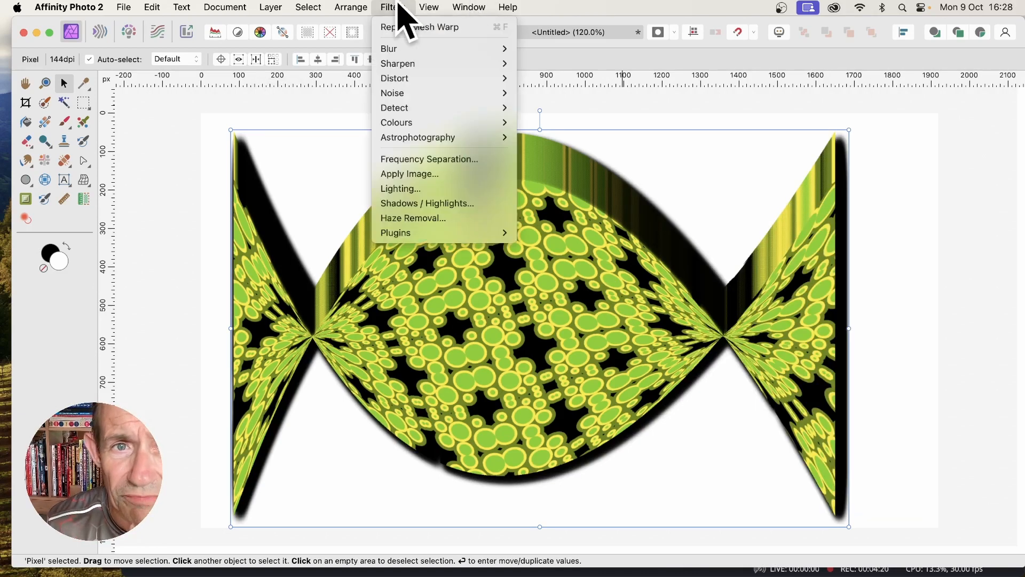
mouse_move(413, 78)
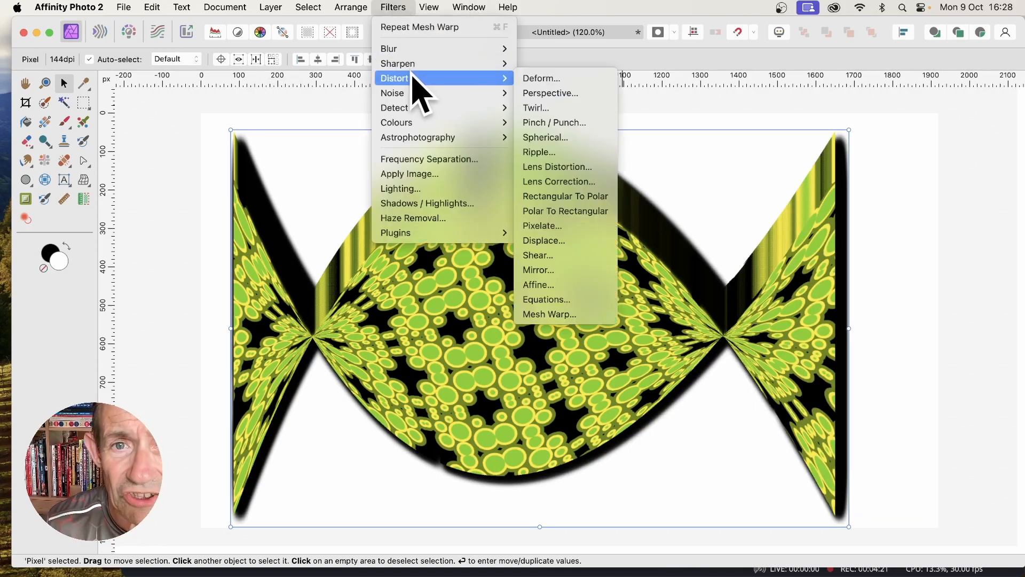
left_click(554, 80)
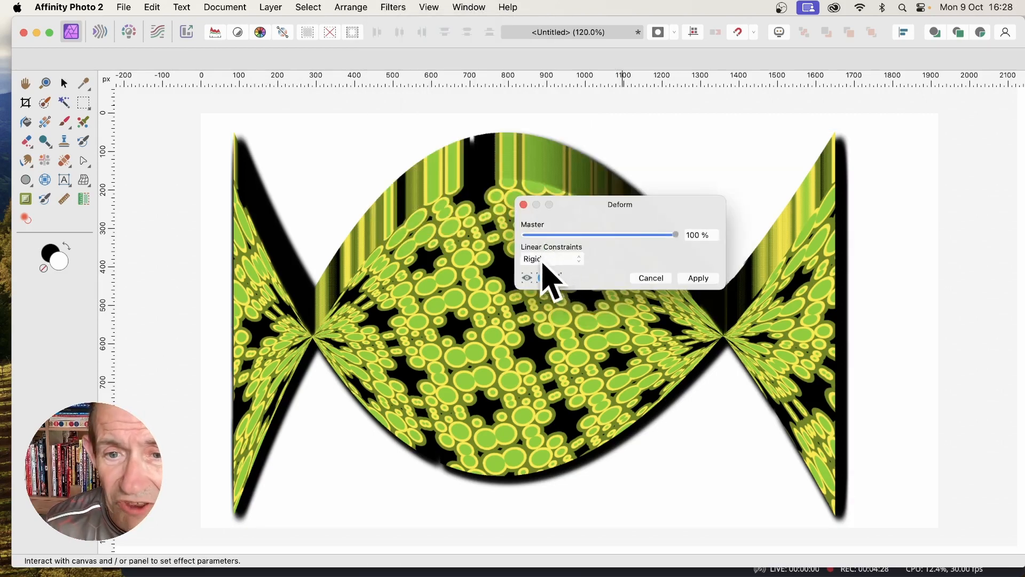
left_click(345, 252)
left_click(399, 190)
left_click(488, 149)
left_click(585, 165)
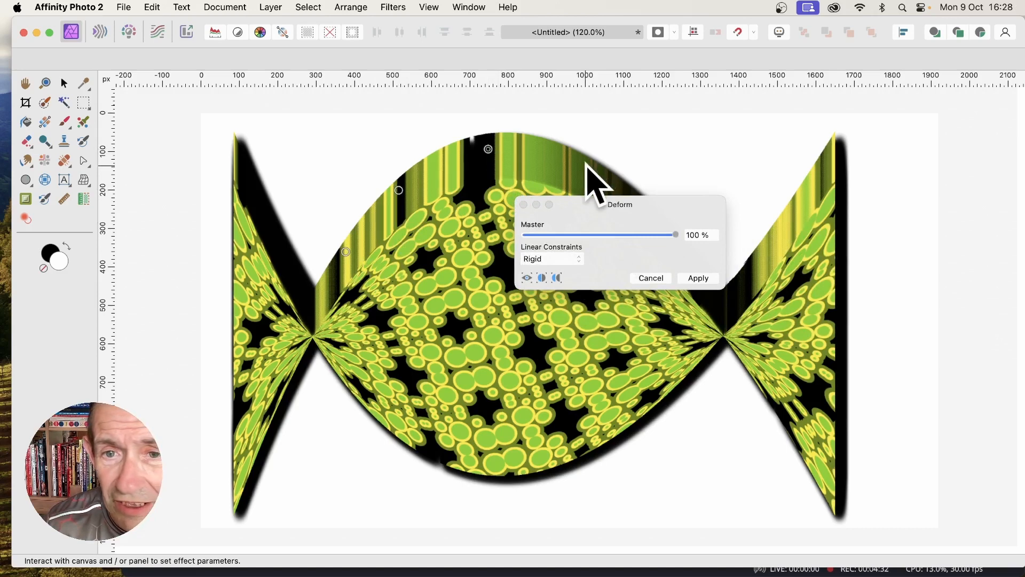
left_click(625, 190)
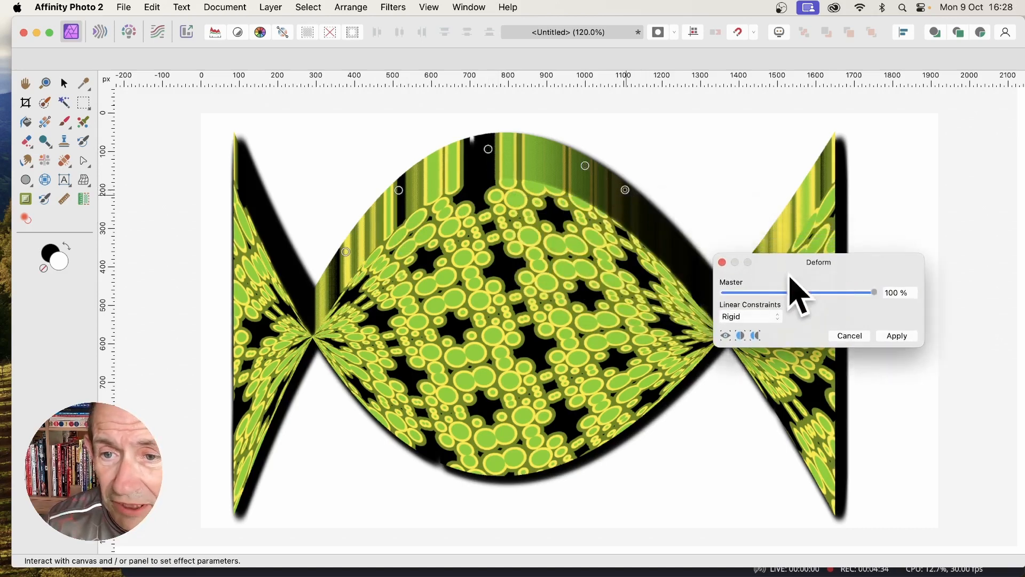
left_click(681, 243)
Add four deform control points along the lower edge of the central shape, from its right end towards the left.
left_click(679, 354)
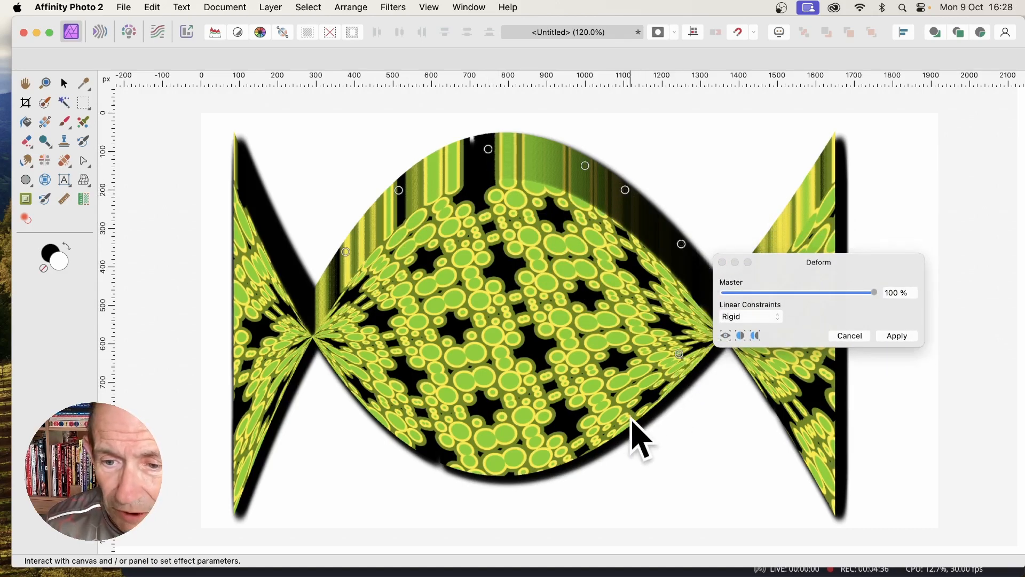
left_click(630, 420)
left_click(546, 439)
left_click(433, 456)
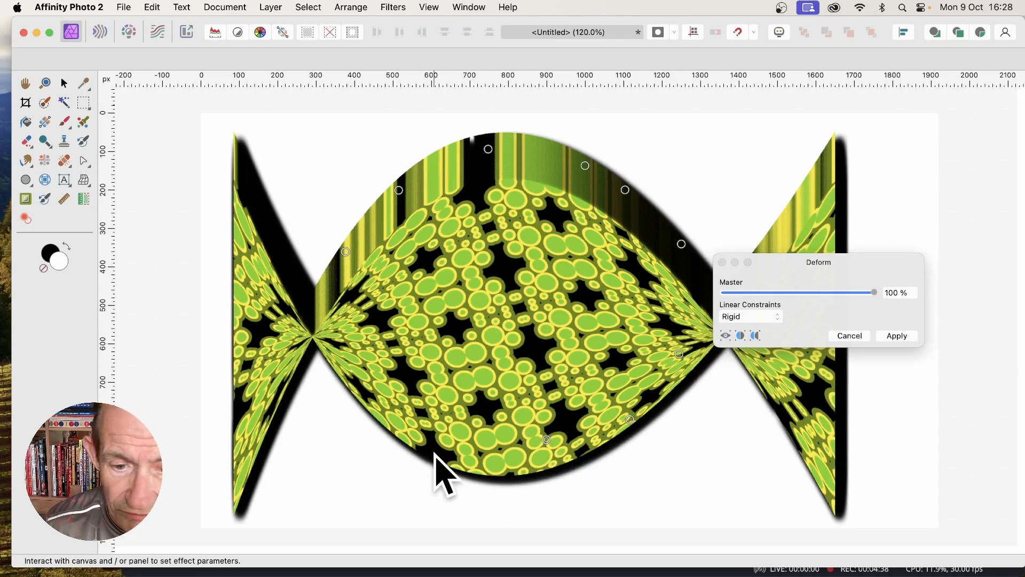
Pull deform points on the shape's lower edge up into its interior to buckle the outline and swirl the pattern.
left_click(370, 400)
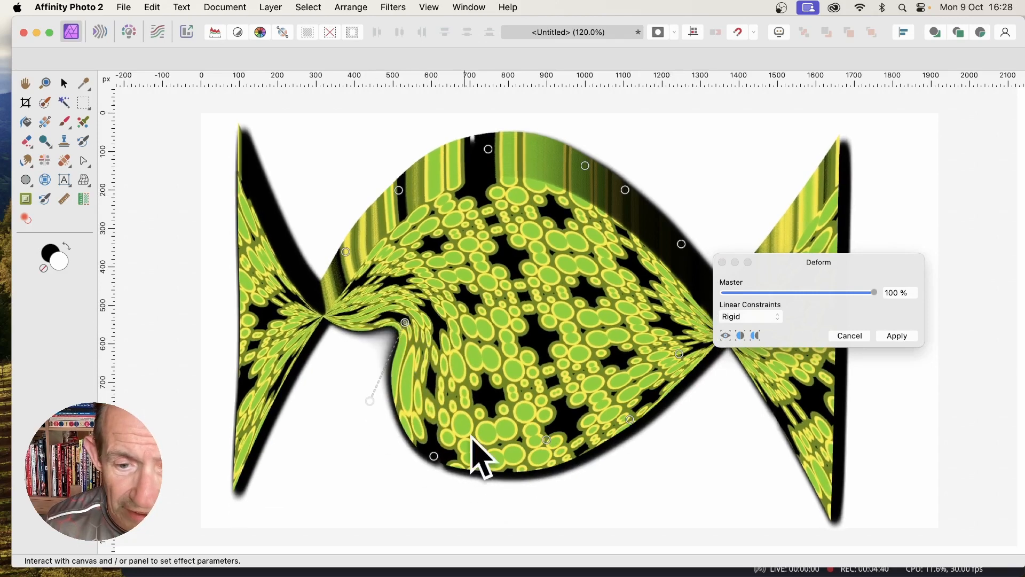
left_click_drag(433, 455, 515, 381)
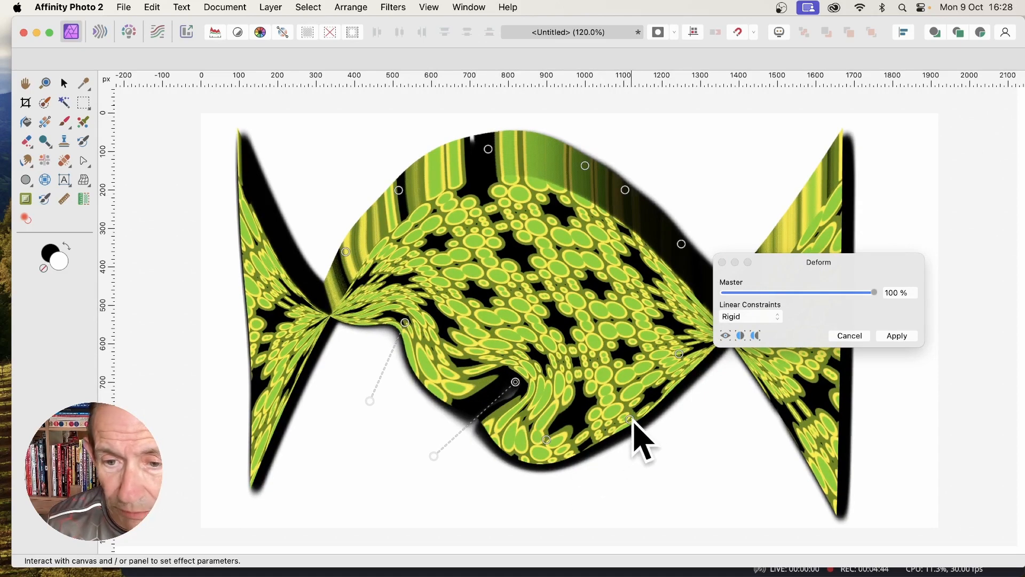
left_click_drag(630, 419, 558, 285)
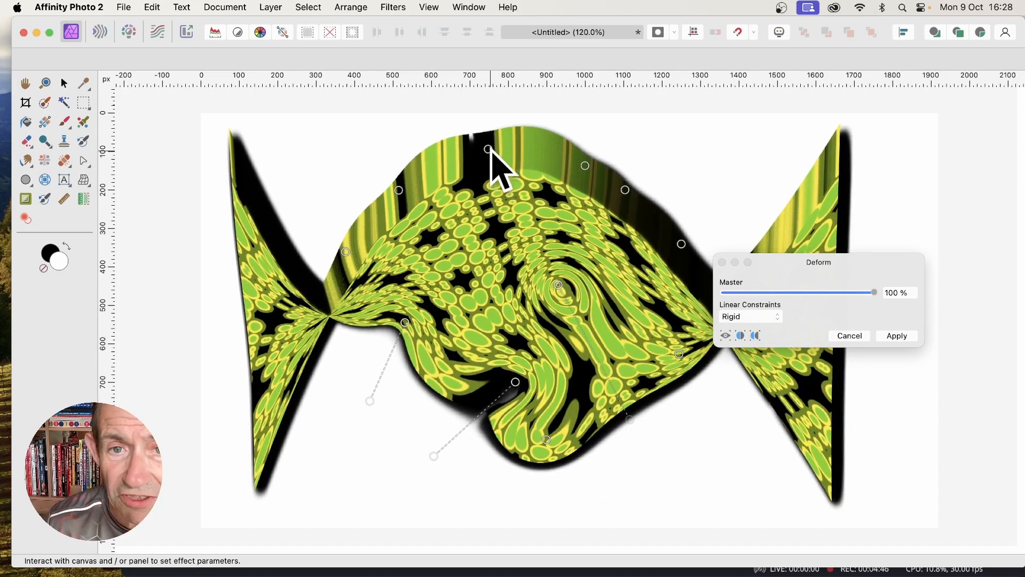
Push deform points down into the upper edge of the arch to carve several rounded notches.
left_click_drag(488, 149, 507, 214)
left_click(413, 129)
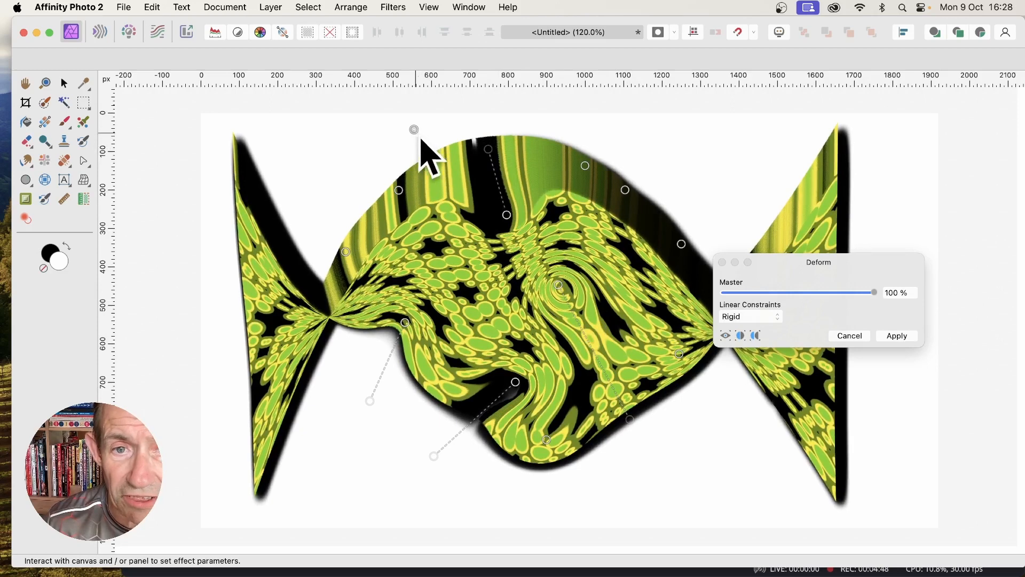
left_click_drag(414, 129, 473, 221)
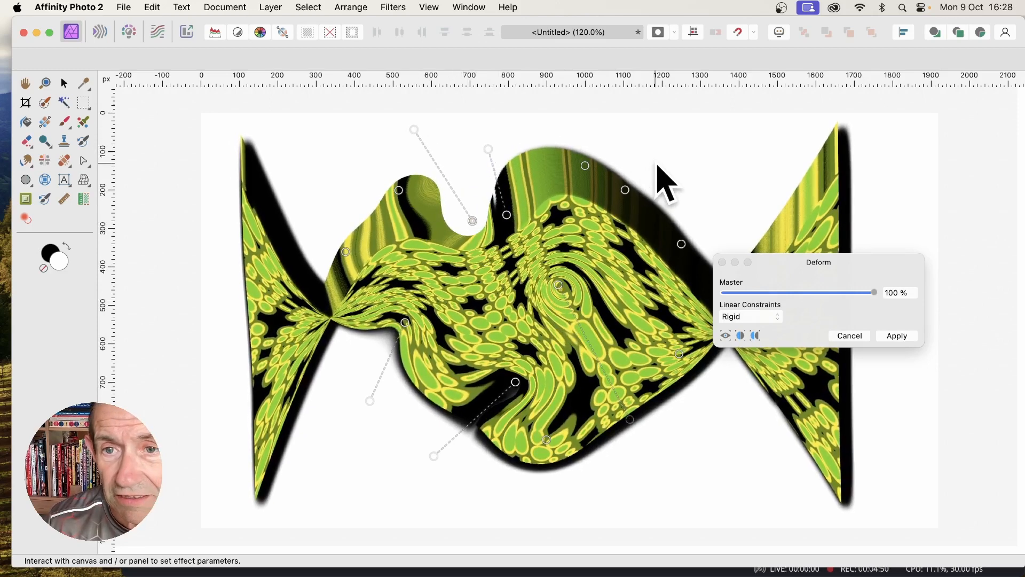
left_click_drag(655, 164, 627, 237)
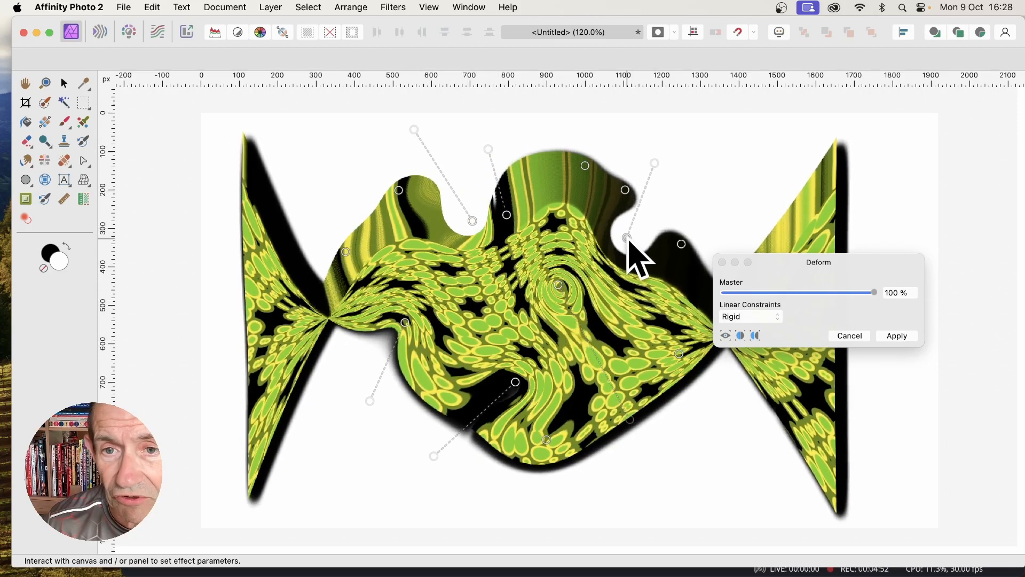
left_click(616, 126)
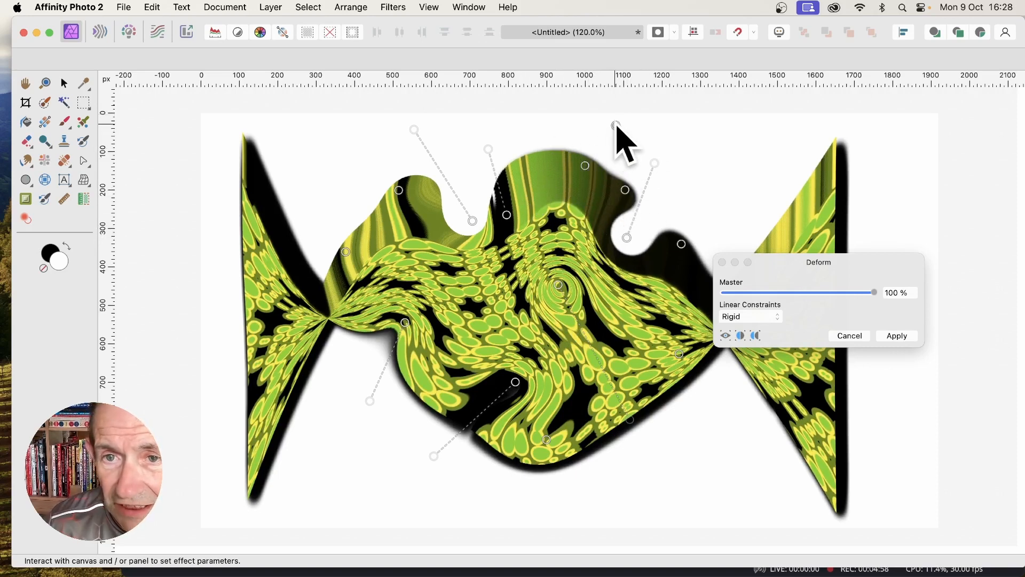
left_click_drag(616, 125, 600, 185)
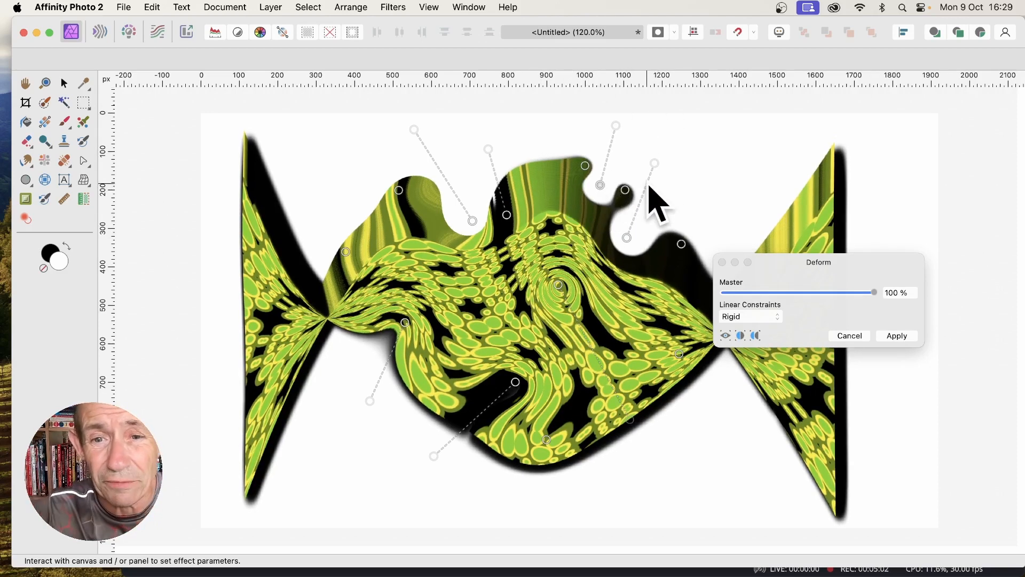
Add more deform points around the lower bulge, push its edge inward to form holes and notches, and apply the deformation.
left_click_drag(649, 393, 646, 380)
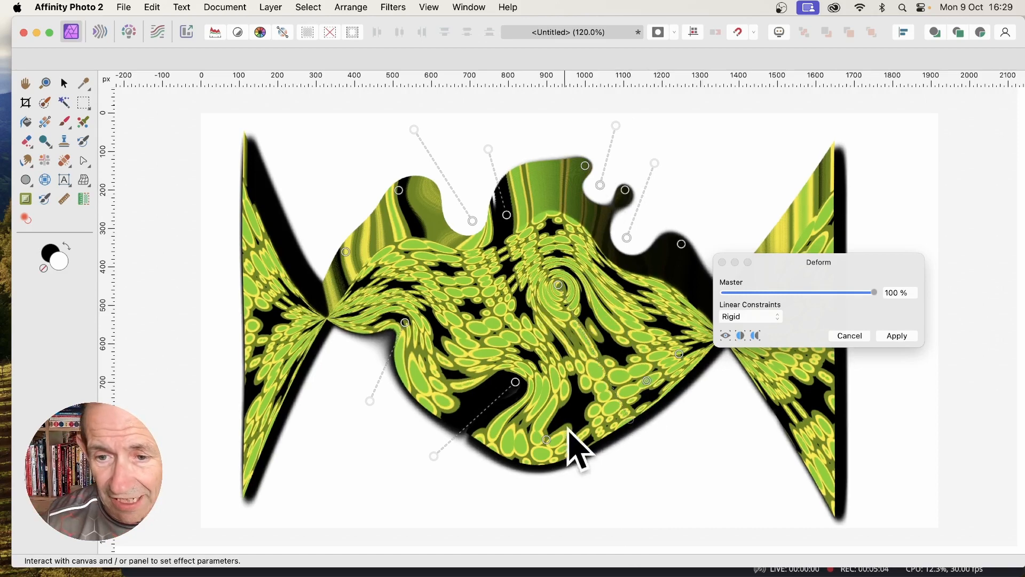
left_click(584, 435)
left_click(489, 433)
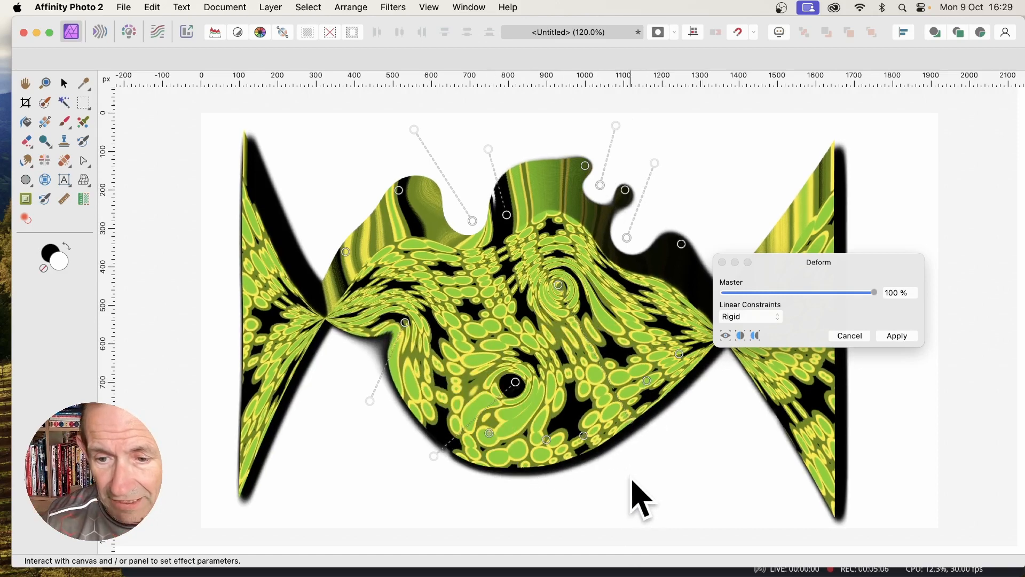
left_click_drag(630, 477, 585, 389)
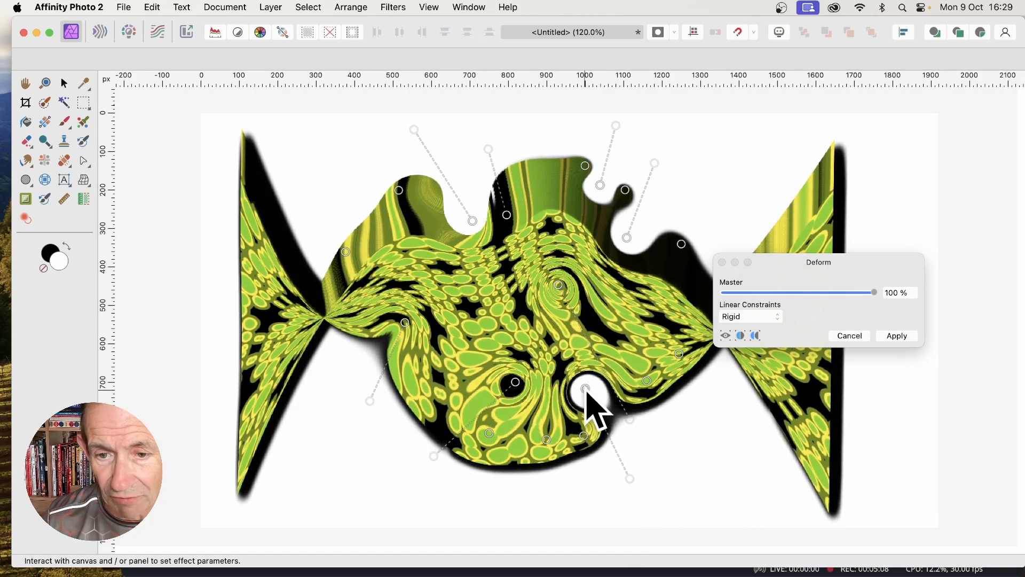
left_click_drag(534, 490, 521, 411)
left_click_drag(415, 426, 416, 423)
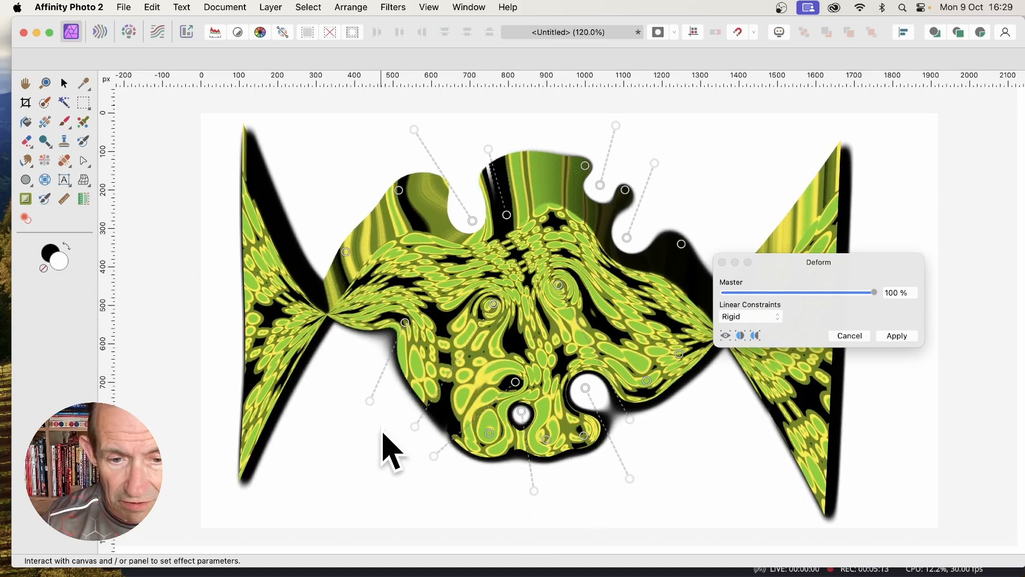
left_click_drag(380, 430, 459, 369)
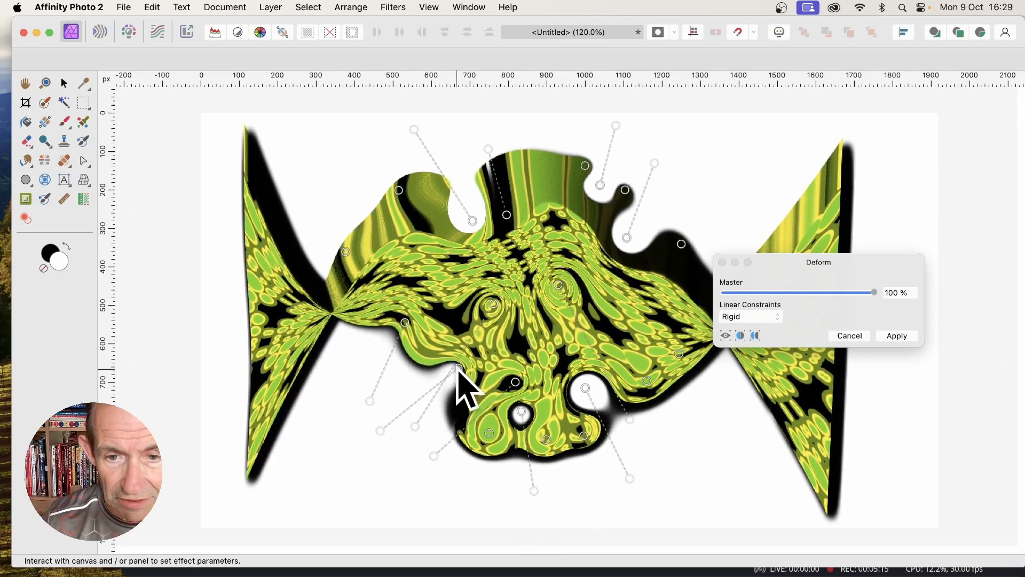
left_click(897, 335)
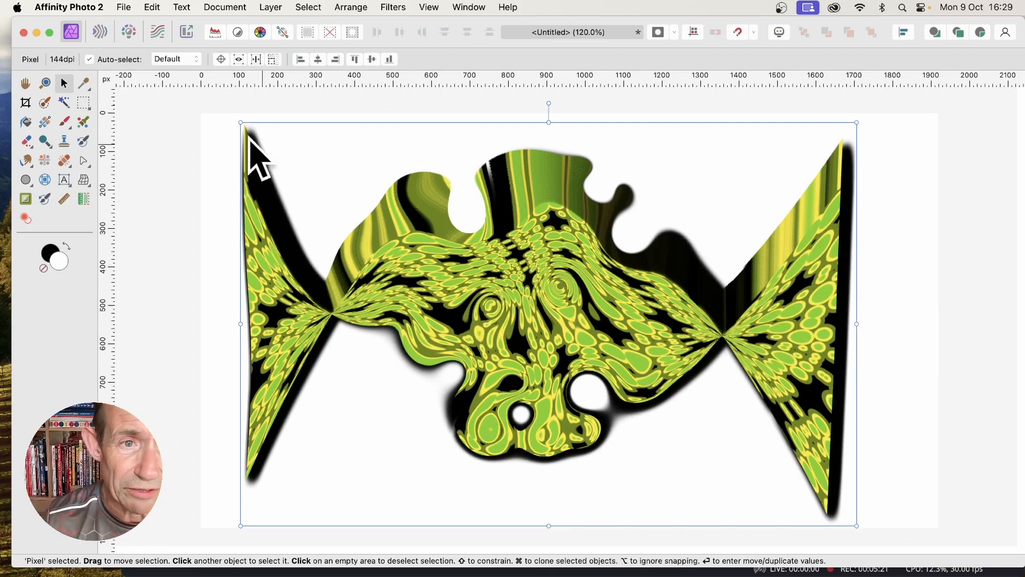
Scale the deformed layer down proportionally and move it towards the upper left of the page.
left_click_drag(241, 122, 386, 218)
left_click_drag(646, 390, 514, 283)
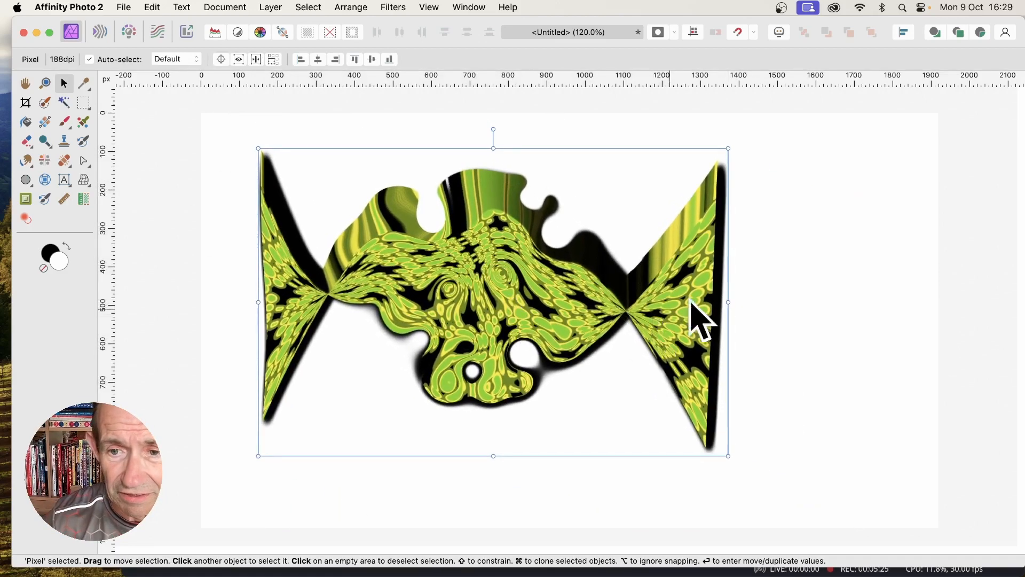
left_click(391, 7)
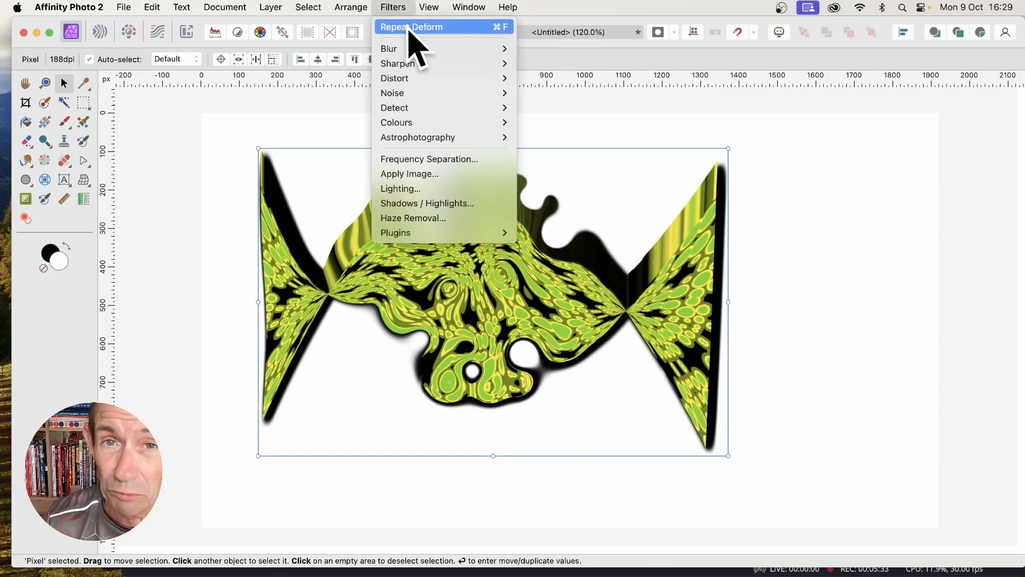
left_click(623, 162)
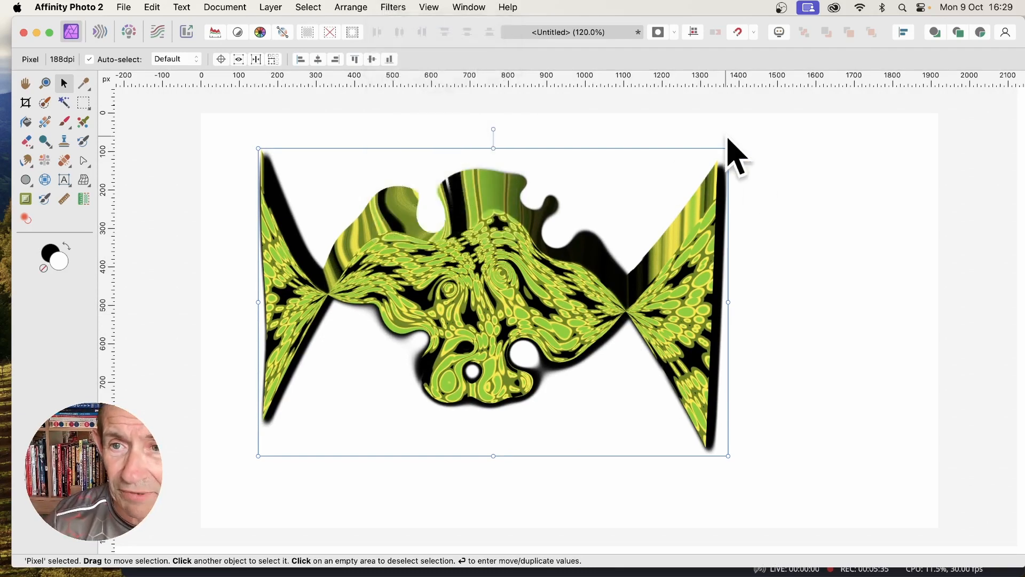
left_click_drag(728, 148, 714, 157)
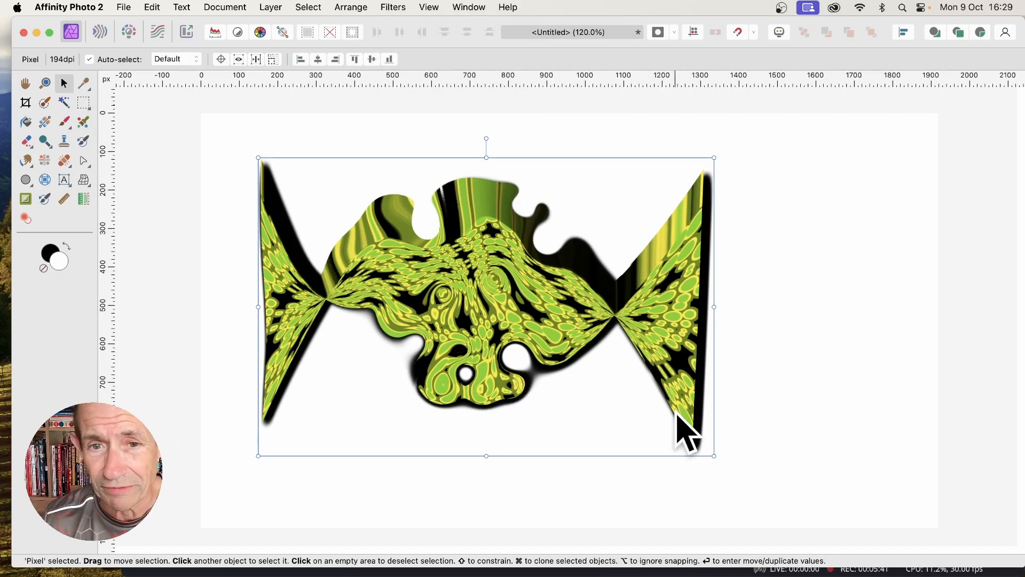
Set up a duplication of the deformed shape with 20 copies and a rotation of 2° per copy.
key("Return")
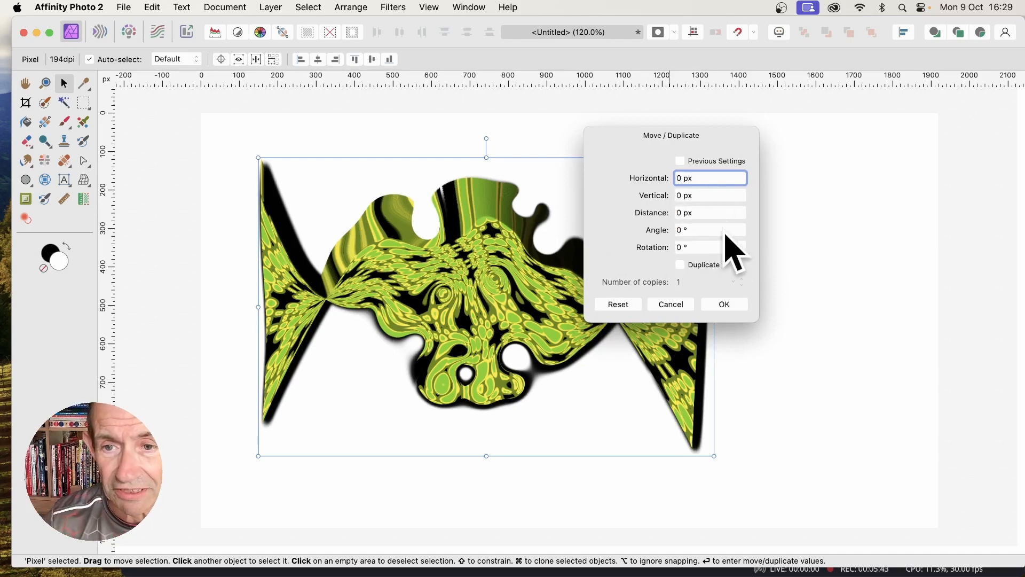
left_click(682, 266)
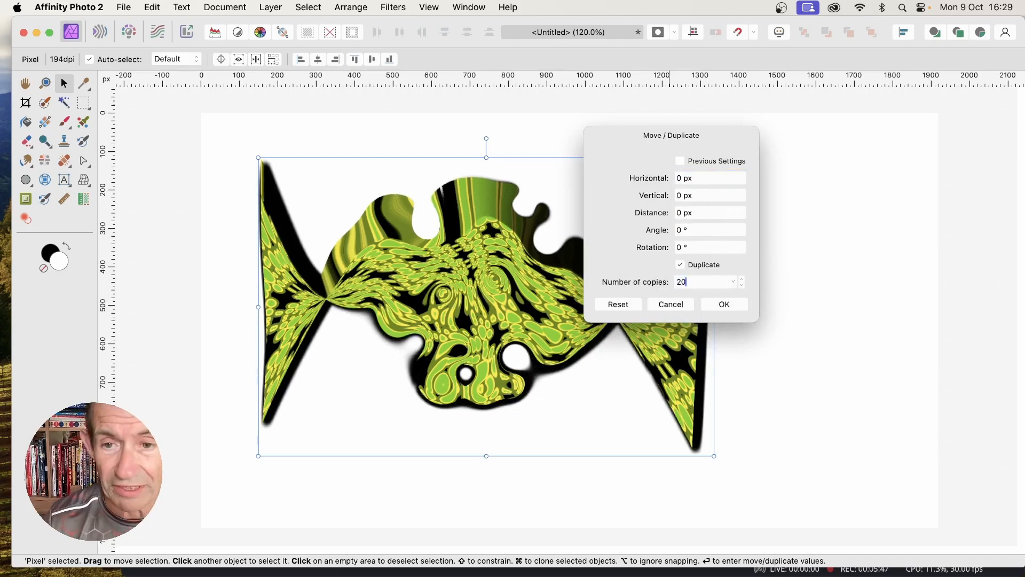
key("Tab")
left_click(691, 247)
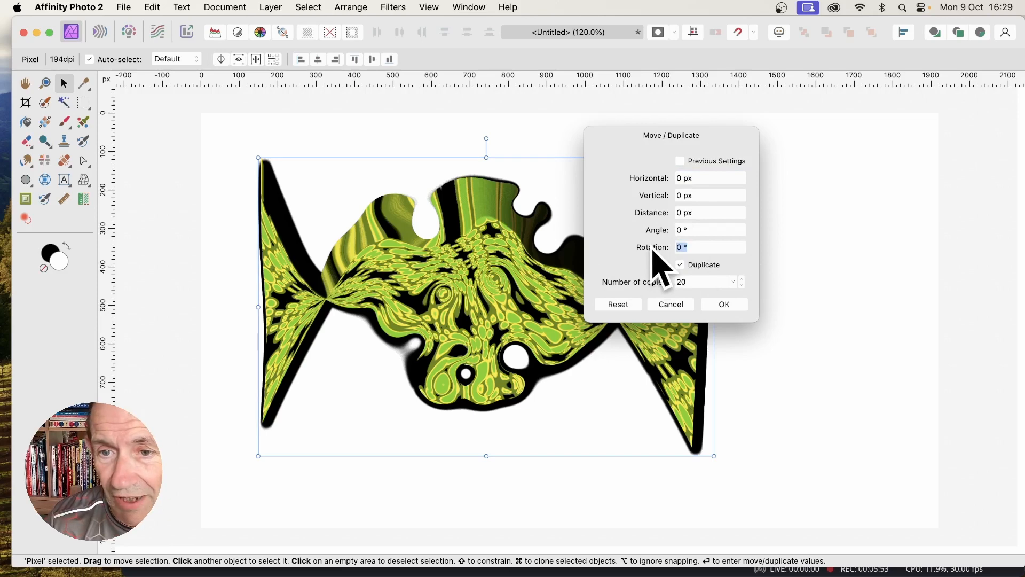
type("2")
key("BackSpace")
type("4")
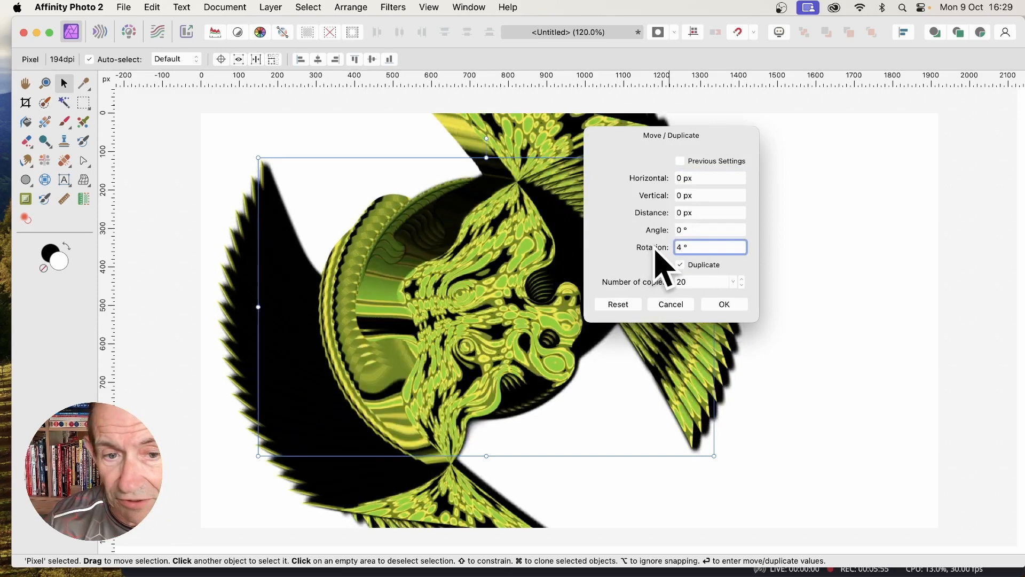
key("BackSpace")
type("2")
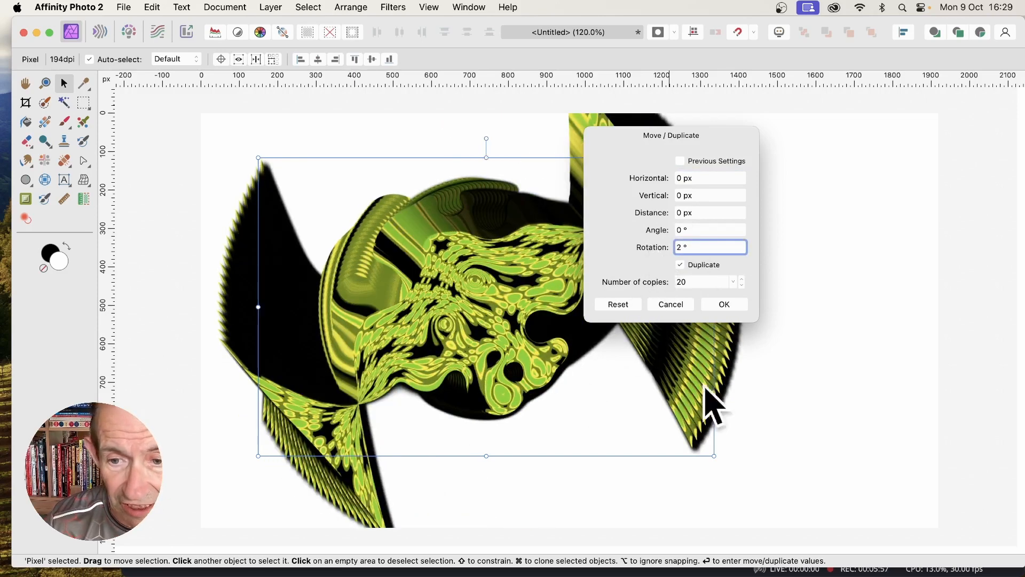
Raise the number of copies beyond 24 so the fan sweeps further round, and create the rotated duplicates.
left_click_drag(660, 142, 866, 179)
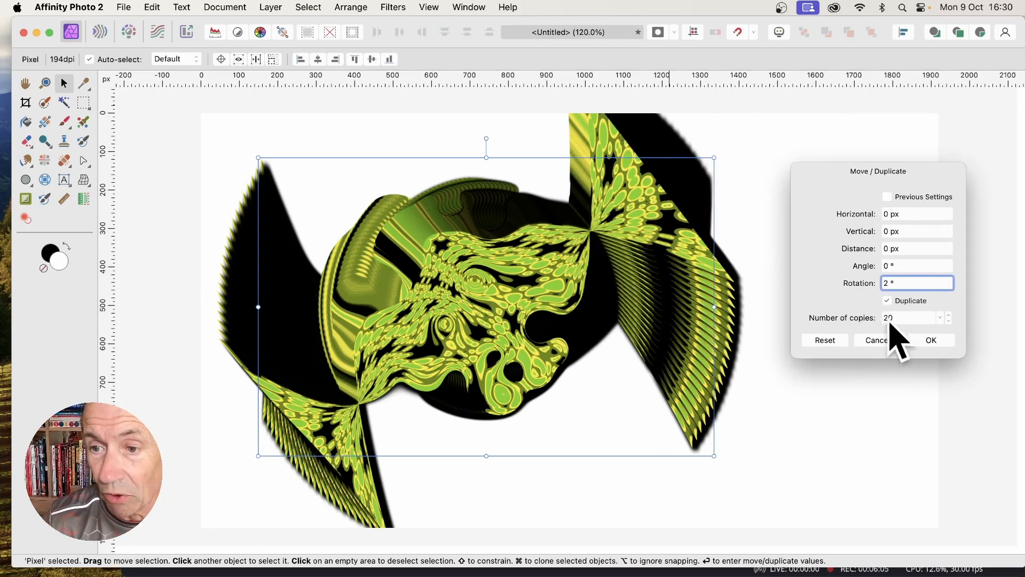
mouse_move(851, 322)
left_mouse_down()
mouse_move(869, 324)
mouse_move(854, 323)
left_mouse_up()
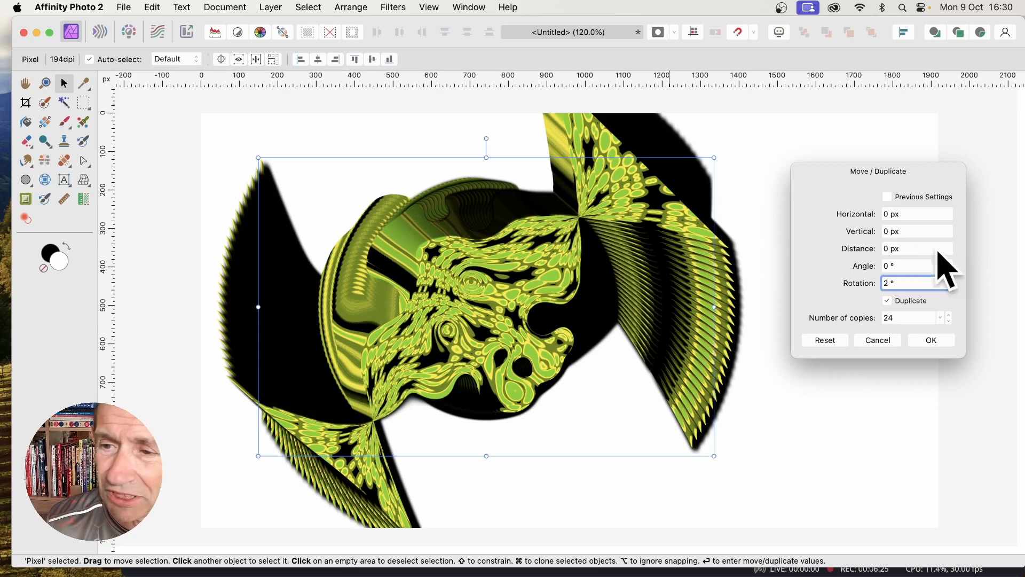
left_click_drag(861, 314, 867, 318)
left_click(933, 342)
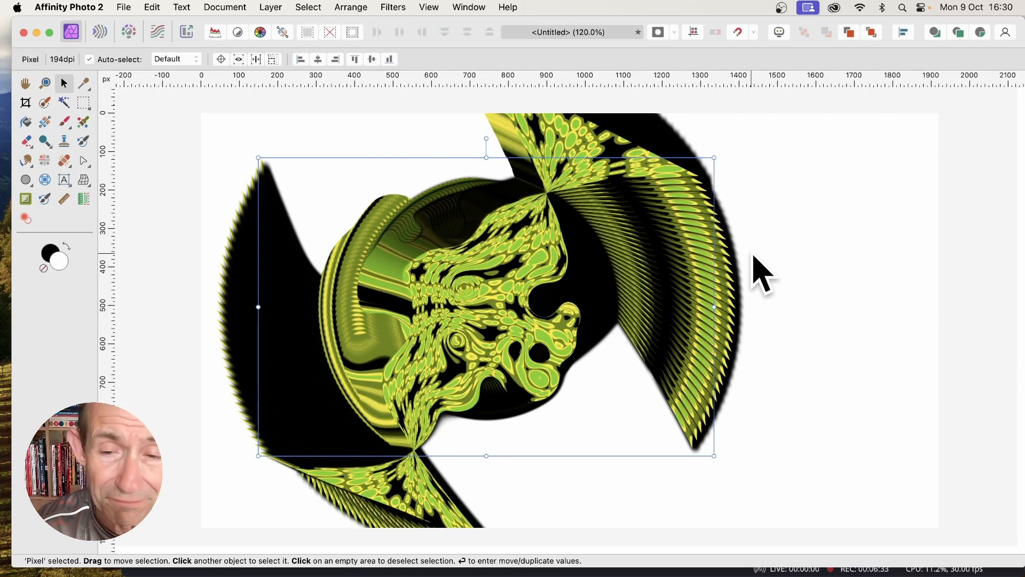
Show the layers list and select individual rotated copies to examine how the stack is built.
left_click(483, 6)
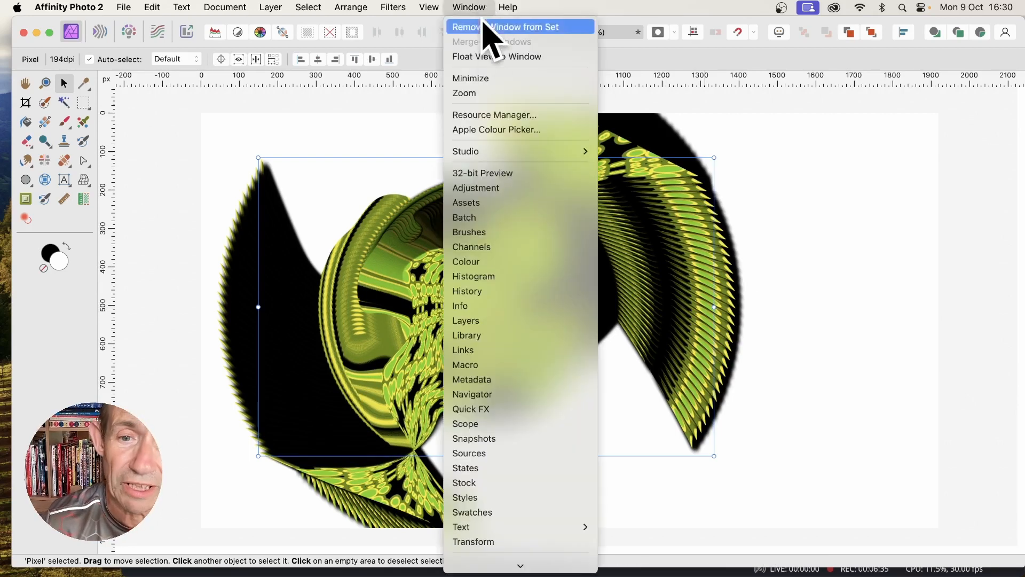
left_click(477, 329)
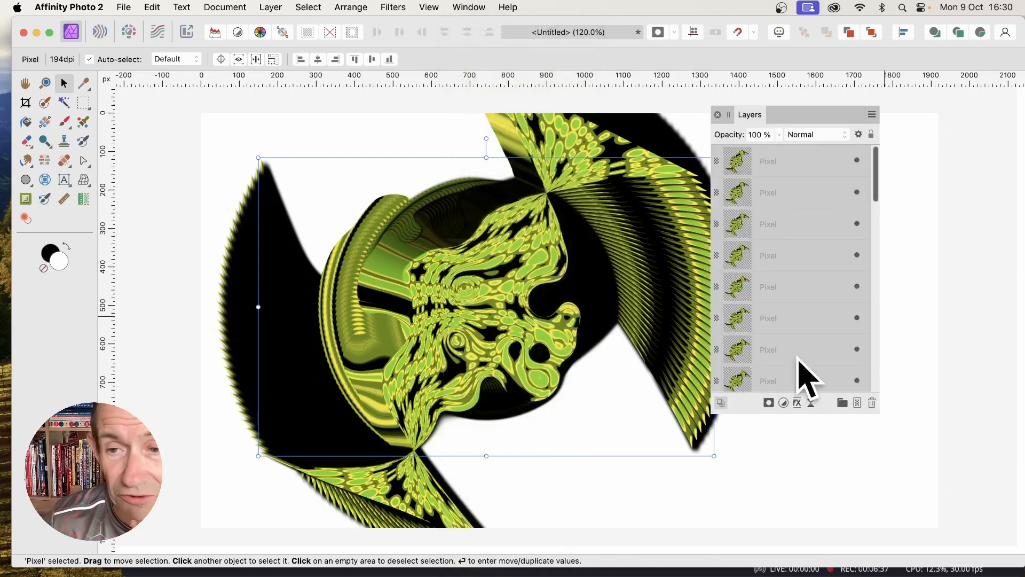
left_click(773, 199)
left_click(776, 225)
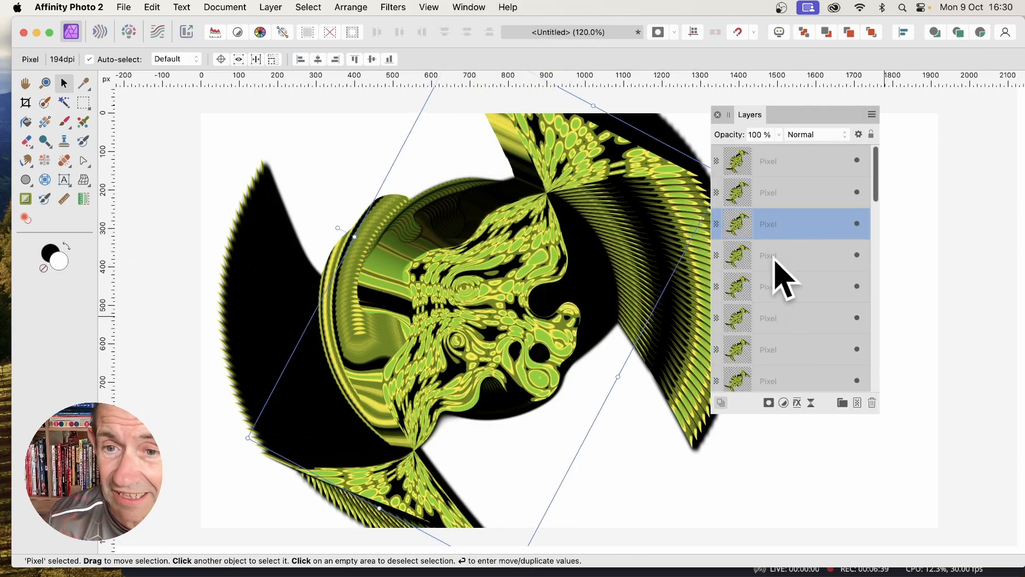
left_click(781, 327)
left_click(783, 352)
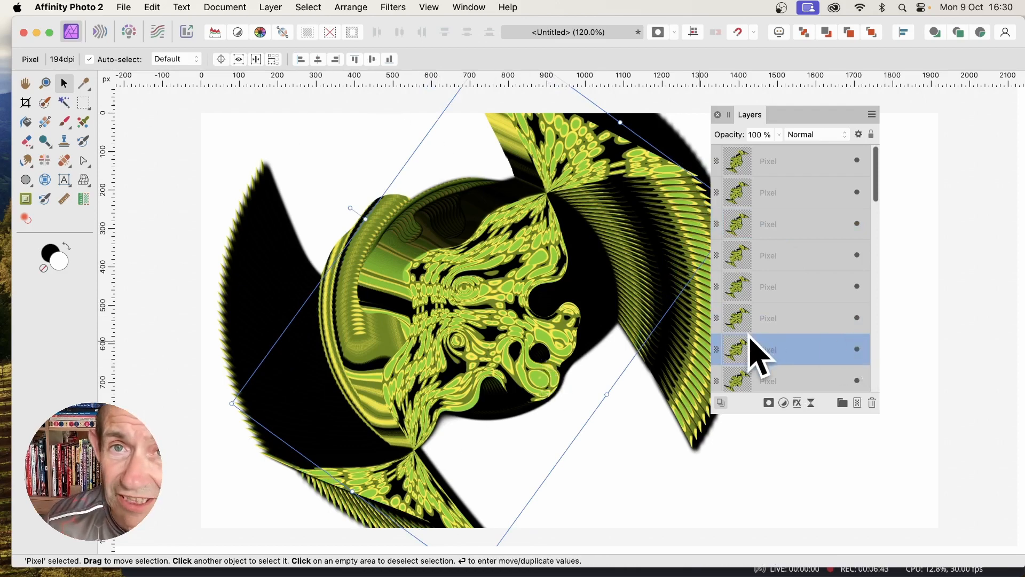
Select all the rotated pixel layers and combine them into one group.
left_click(814, 167)
scroll(828, 326, "down", 5)
scroll(812, 374, "down", 5)
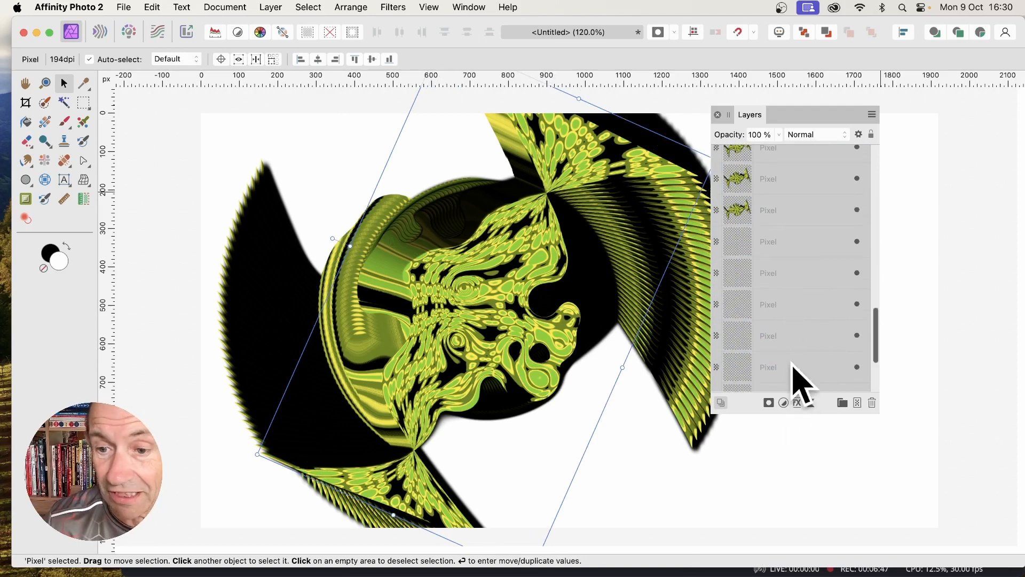
key("super+a")
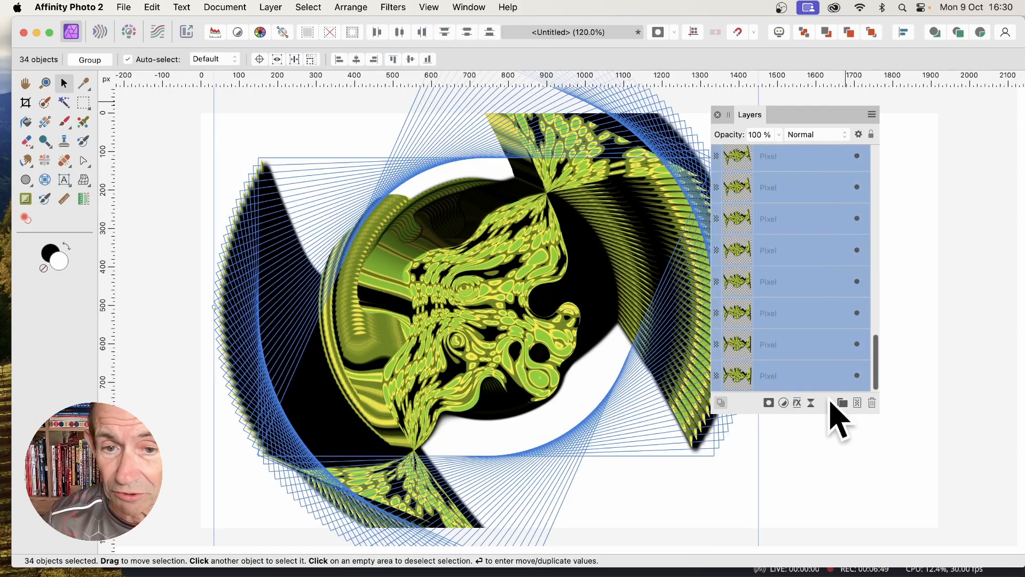
left_click_drag(878, 353, 880, 88)
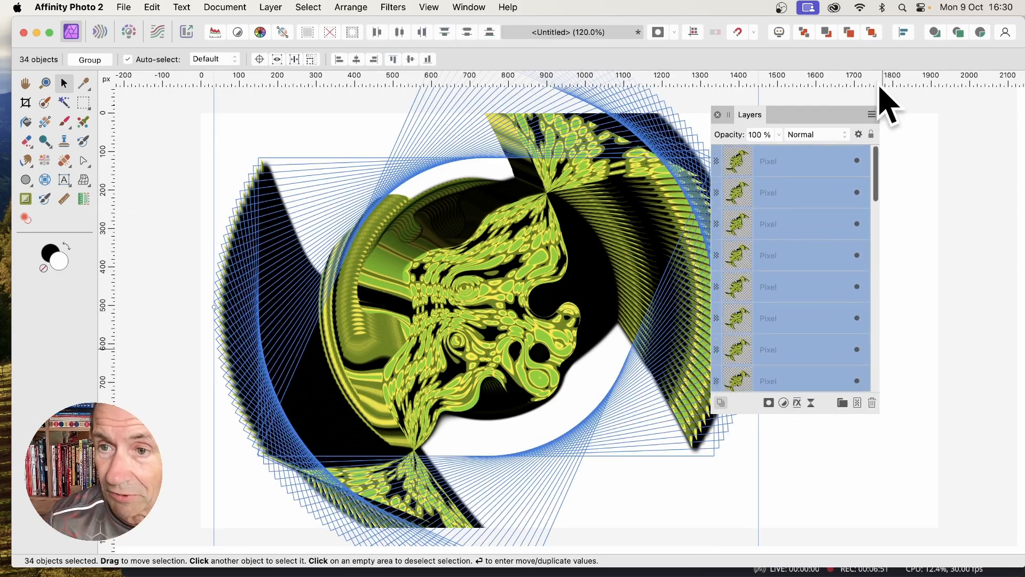
right_click(822, 155)
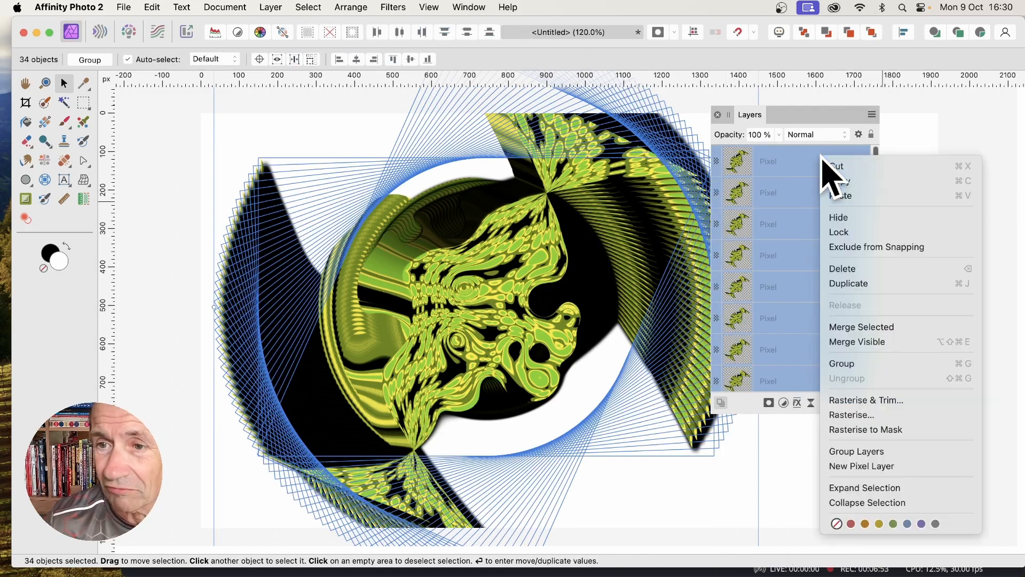
left_click(844, 364)
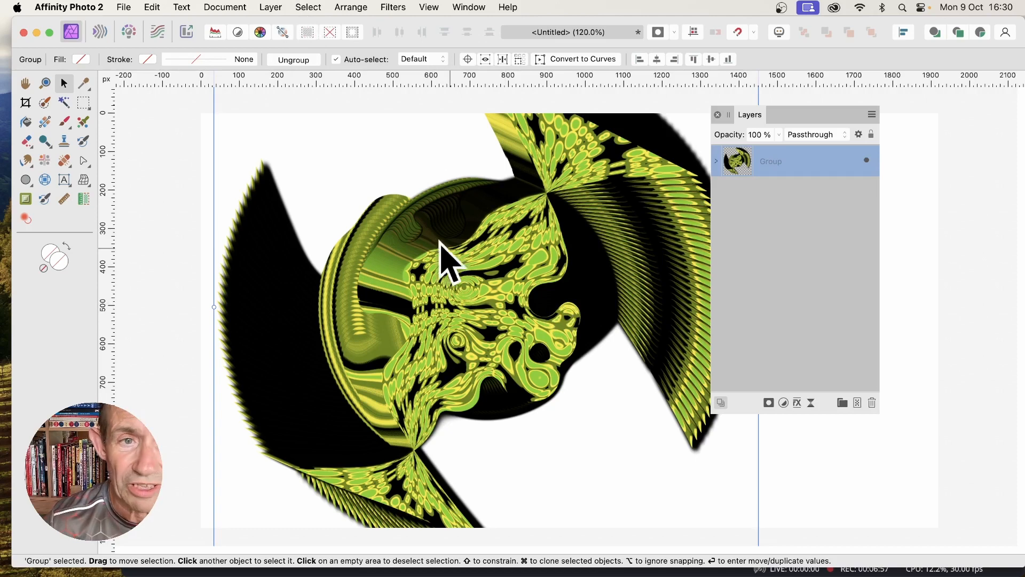
Scale the group of rotated copies down and reposition it so the whole shape fits the page.
left_click_drag(447, 257, 469, 349)
left_click_drag(234, 130, 436, 286)
left_click_drag(629, 448, 677, 440)
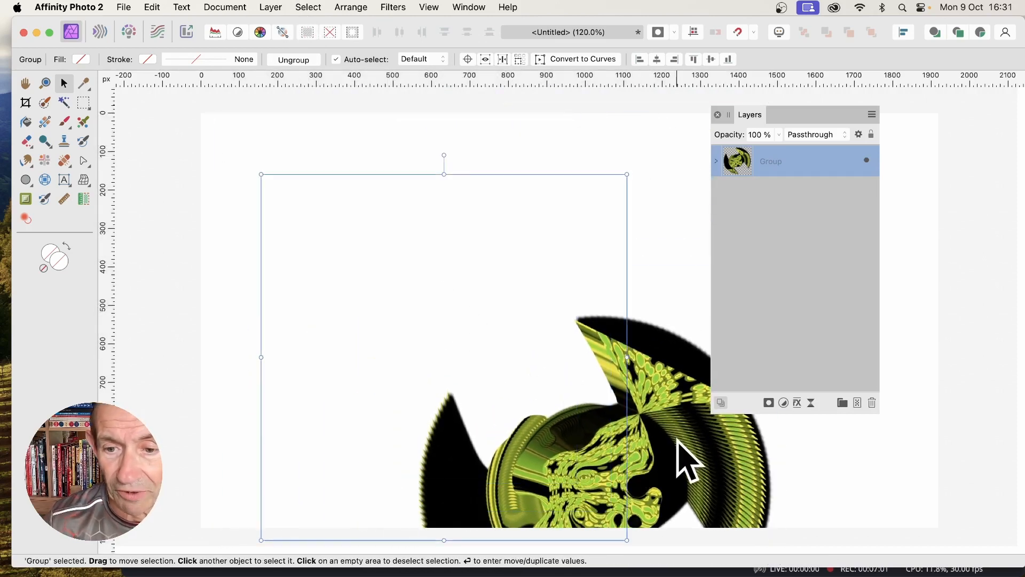
Rasterise the group of rotated copies into a single pixel layer.
left_click(933, 240)
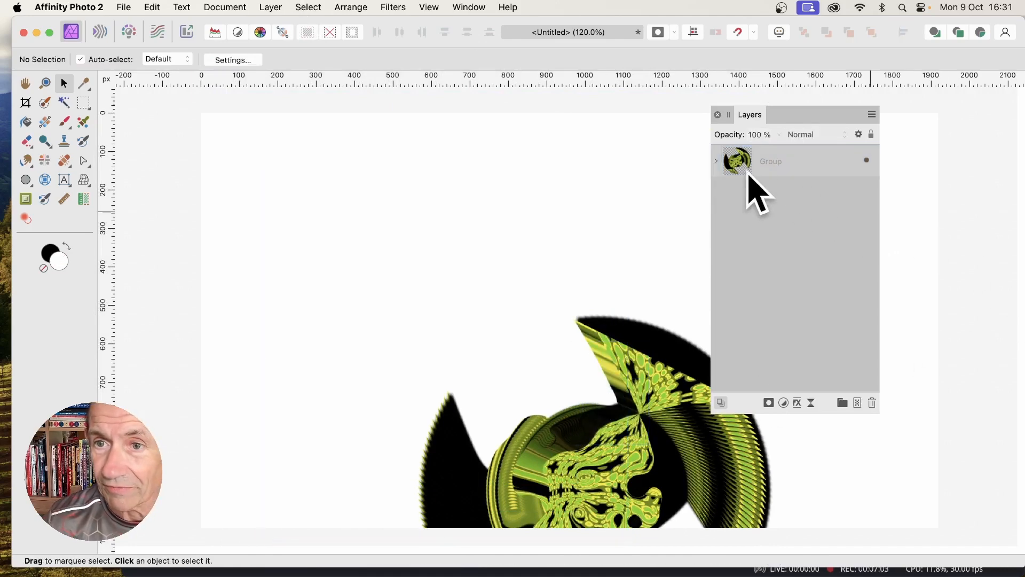
left_click(781, 160)
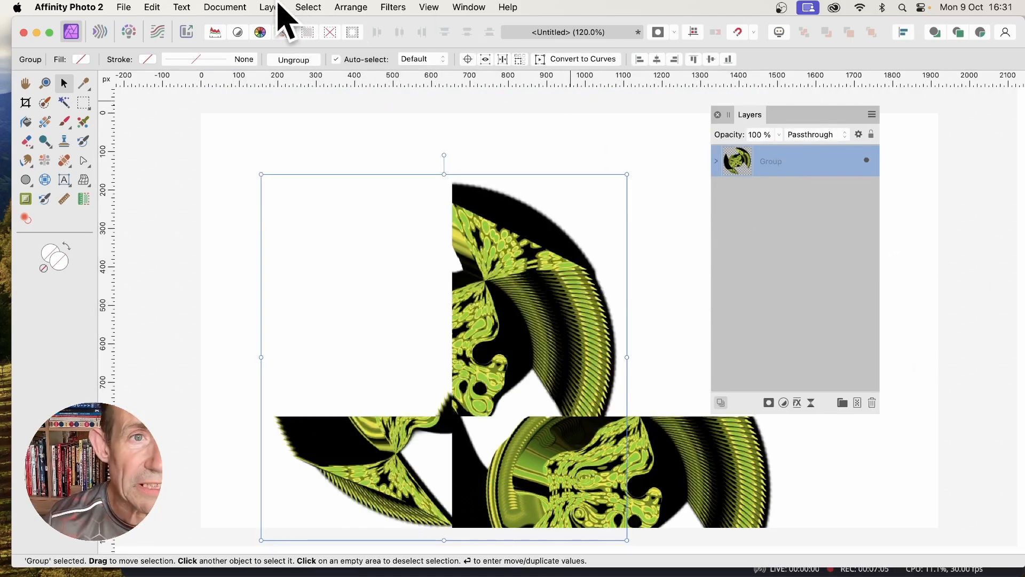
left_click(270, 7)
mouse_move(316, 566)
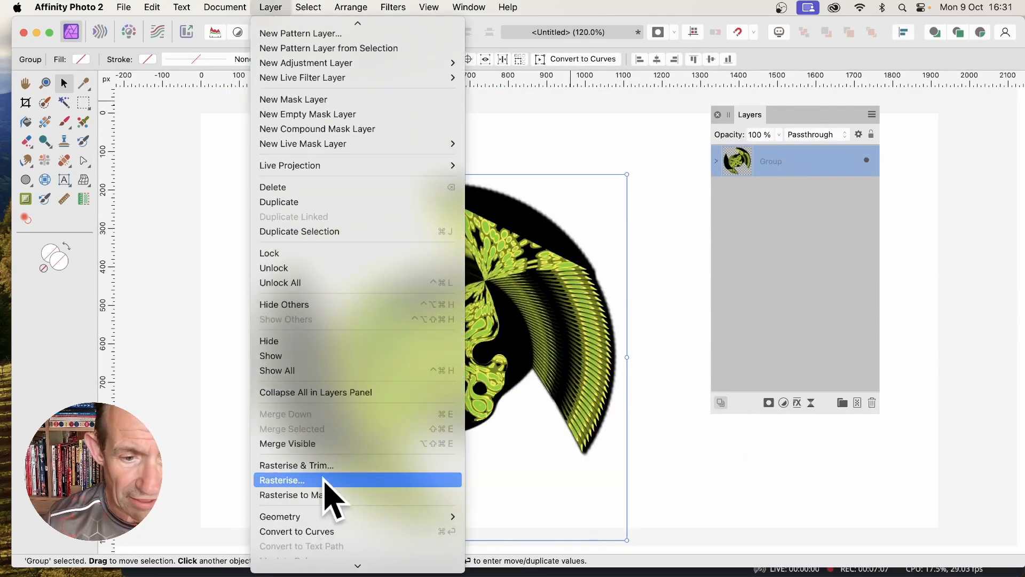
left_click(326, 480)
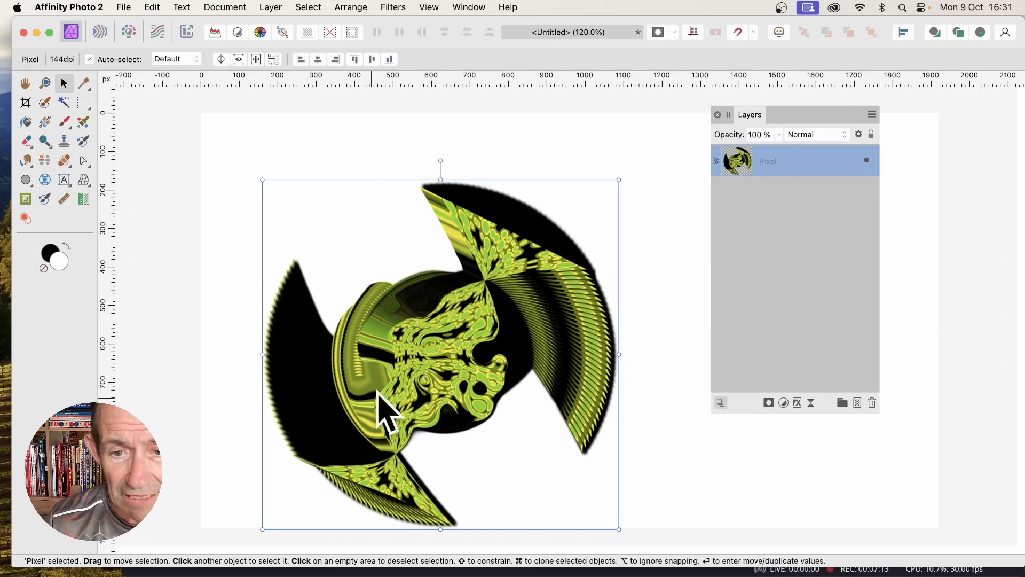
Move the rasterised shape up towards the middle of the page and repeat the Deform filter on it.
left_click_drag(486, 347, 500, 297)
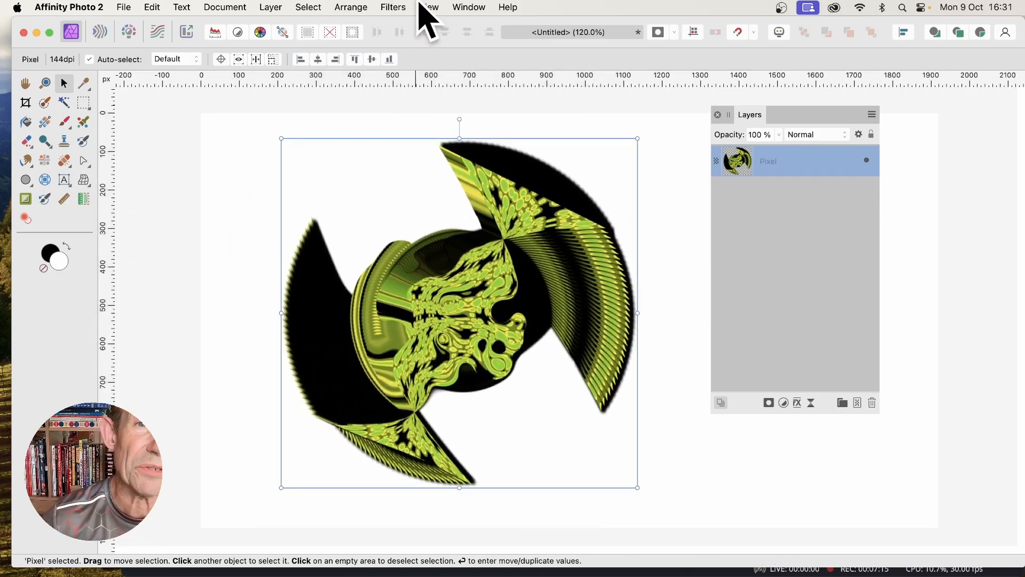
left_click(395, 7)
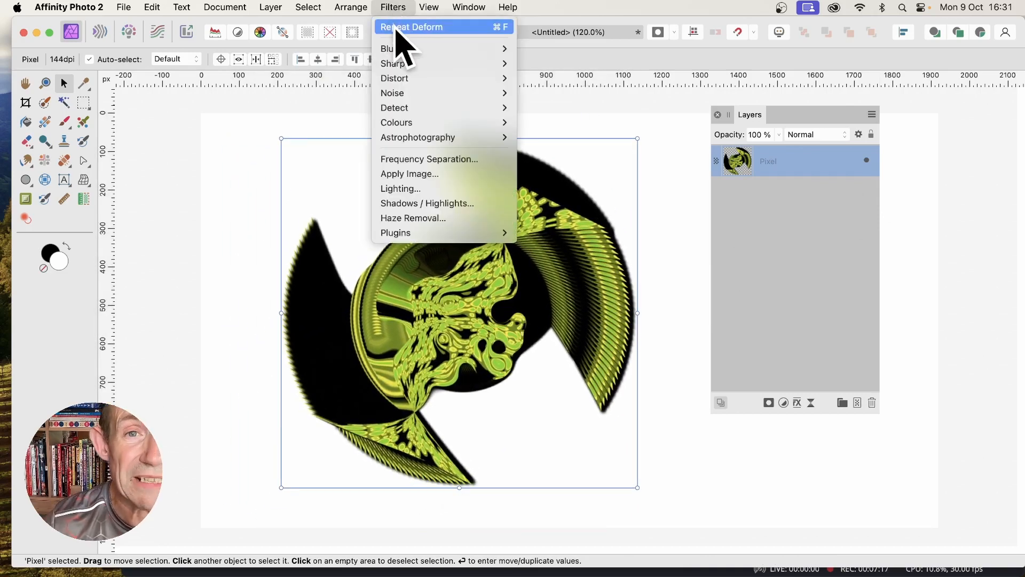
left_click(398, 27)
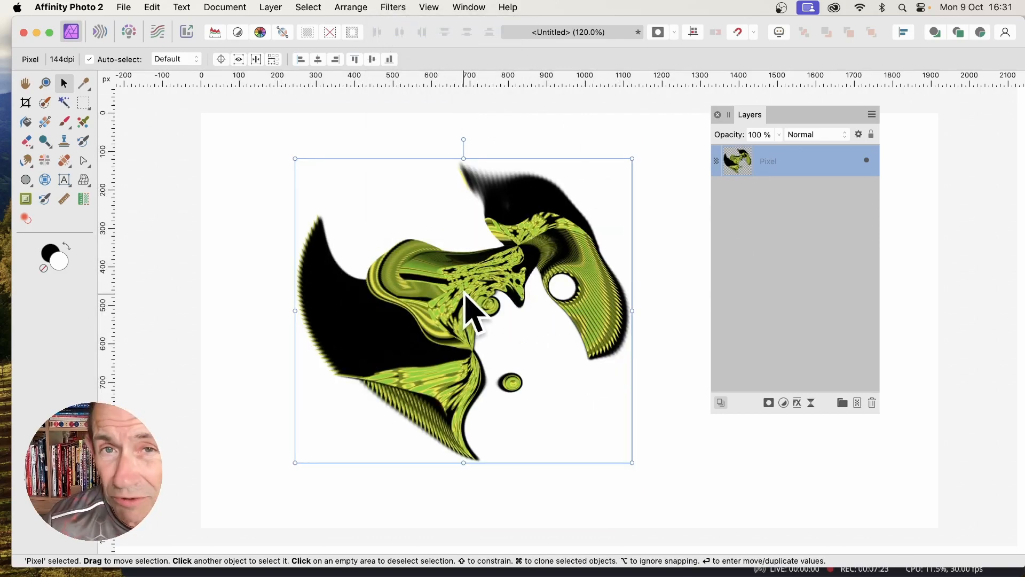
Clone the deformed shape four times in a staggered overlap, with the topmost copy rotated about a quarter turn counterclockwise over the cluster.
mouse_move(473, 276)
left_mouse_down()
mouse_move(471, 222)
mouse_move(453, 227)
mouse_move(441, 248)
left_mouse_up()
mouse_move(525, 256)
left_mouse_down()
mouse_move(458, 298)
mouse_move(430, 355)
mouse_move(521, 394)
mouse_move(553, 359)
mouse_move(599, 418)
mouse_move(592, 441)
left_mouse_up()
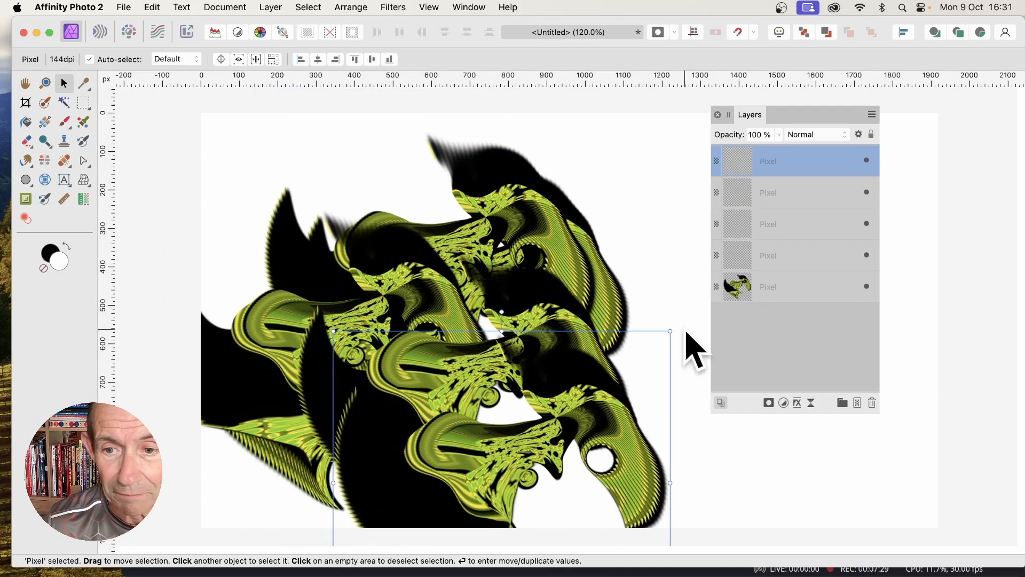
left_click_drag(675, 329, 281, 296)
left_click_drag(442, 377, 422, 306)
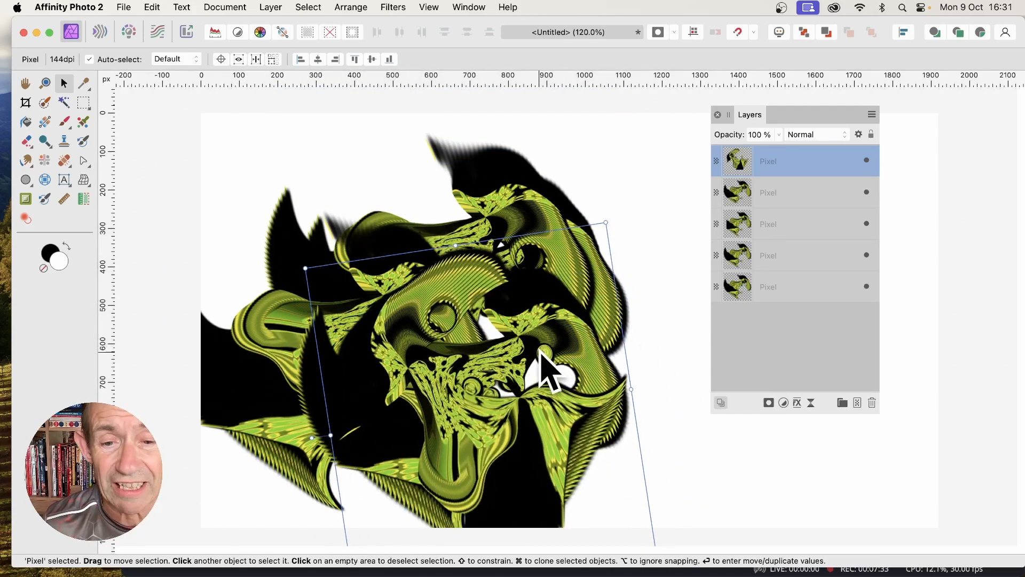
left_click_drag(459, 346, 516, 346)
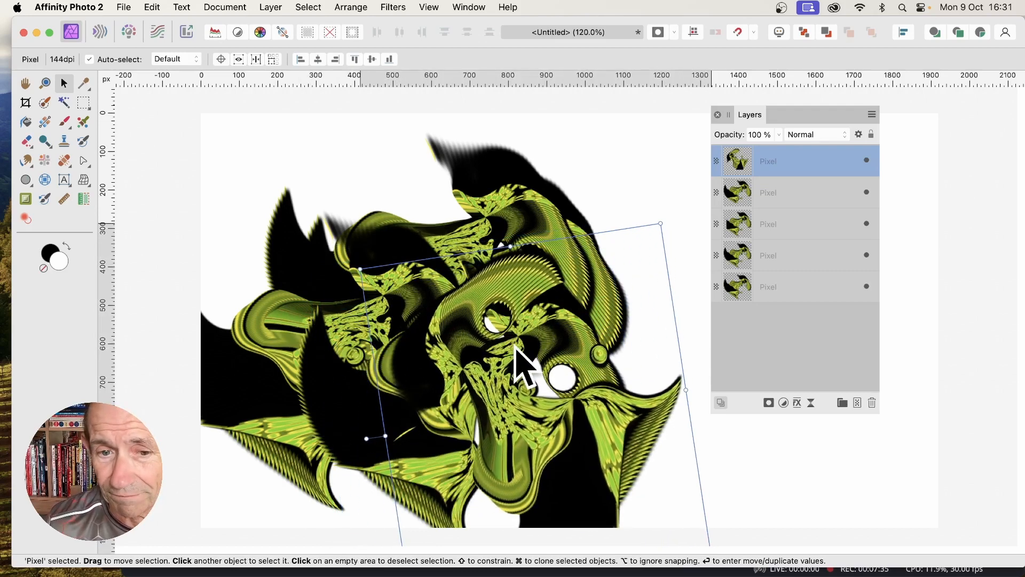